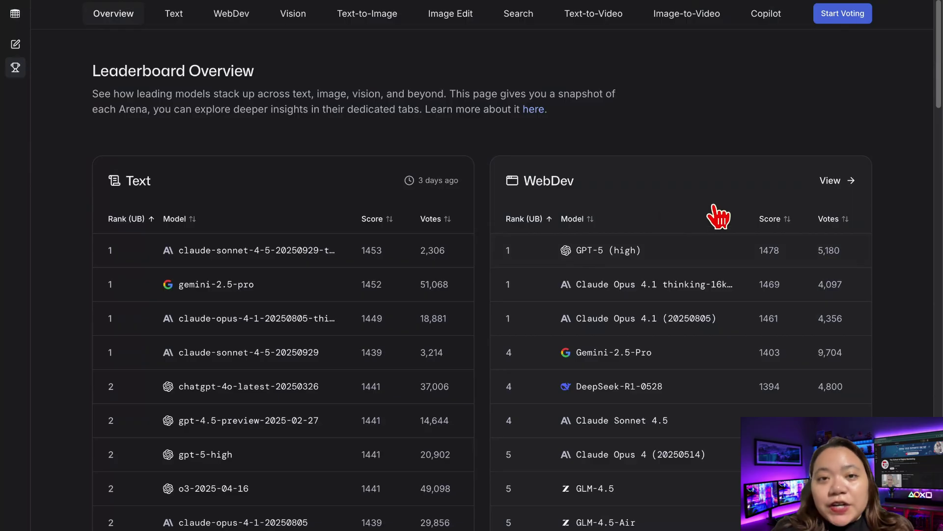
# - Scroll down through the Leaderboard Overview rankings and back up
pyautogui.scroll(-1, 718, 216)
pyautogui.scroll(-4, 718, 216)
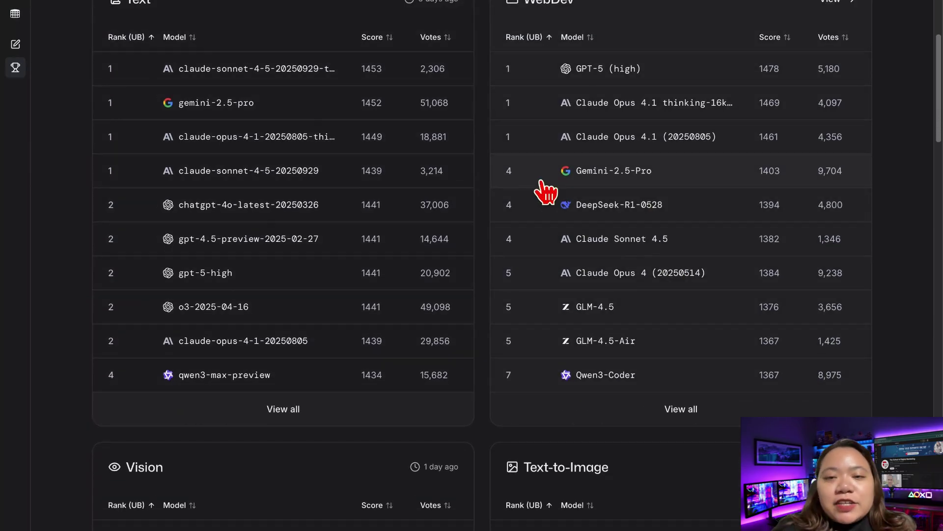
pyautogui.scroll(-5, 543, 189)
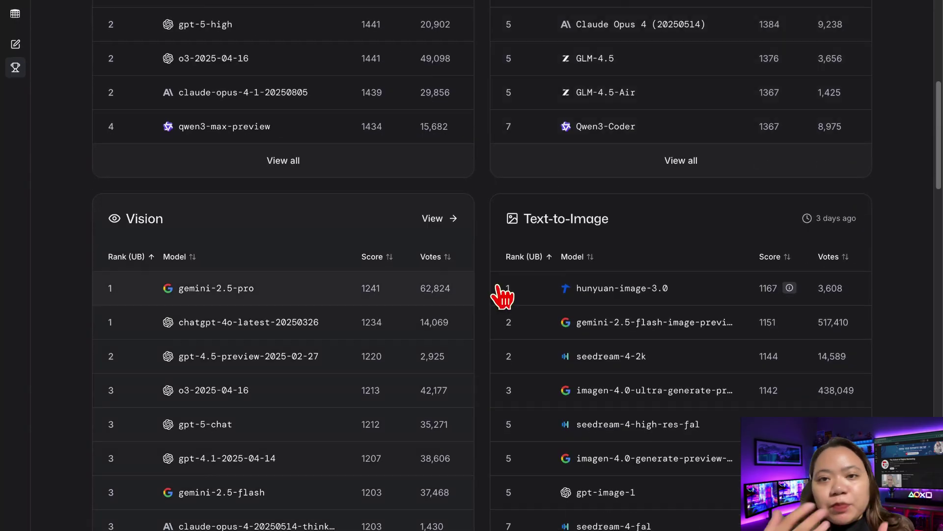
pyautogui.scroll(-4, 629, 359)
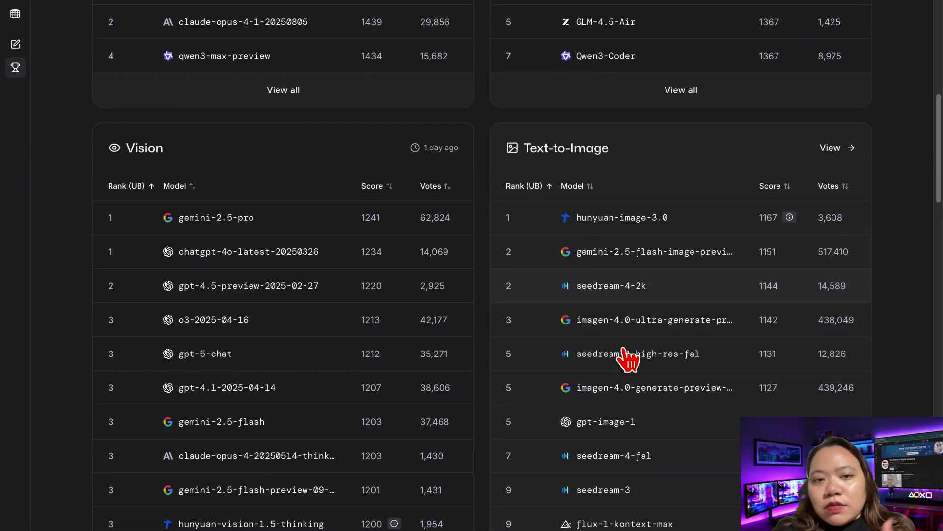
pyautogui.scroll(-6, 629, 359)
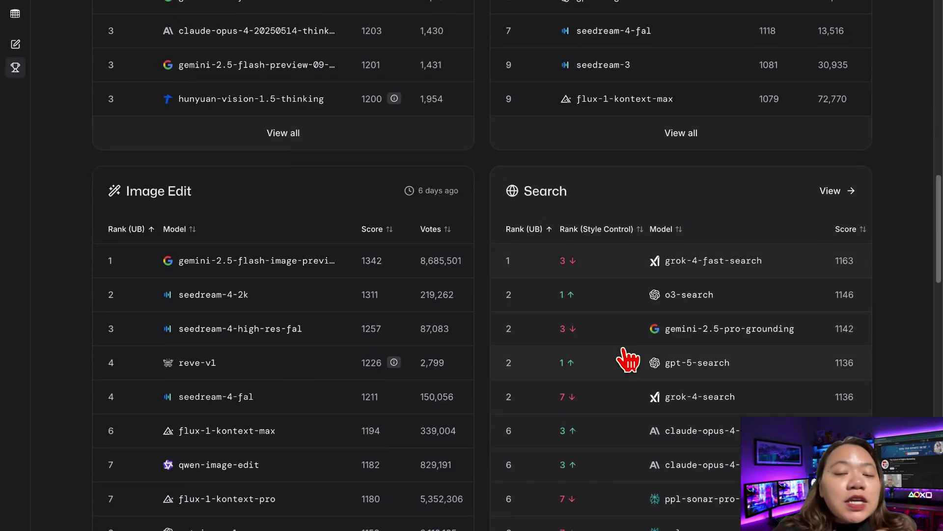
pyautogui.scroll(-4, 629, 358)
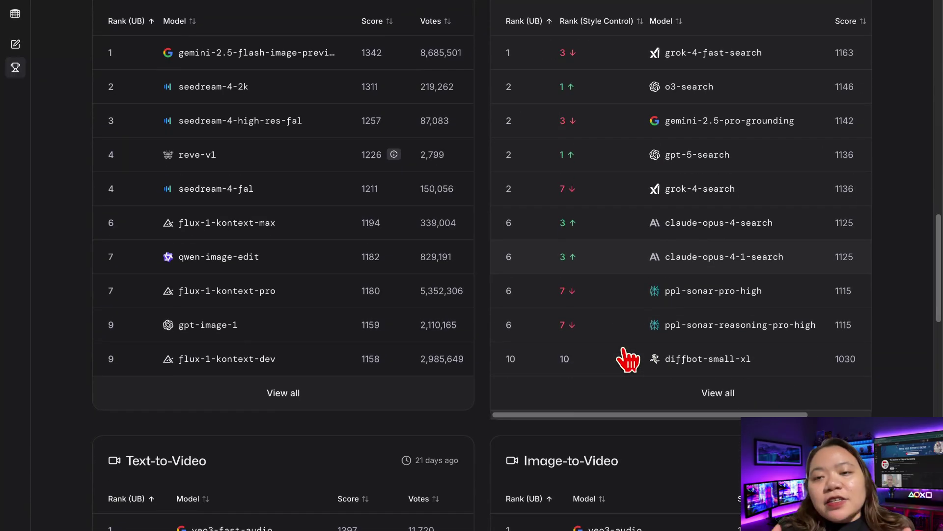
pyautogui.scroll(-6, 628, 359)
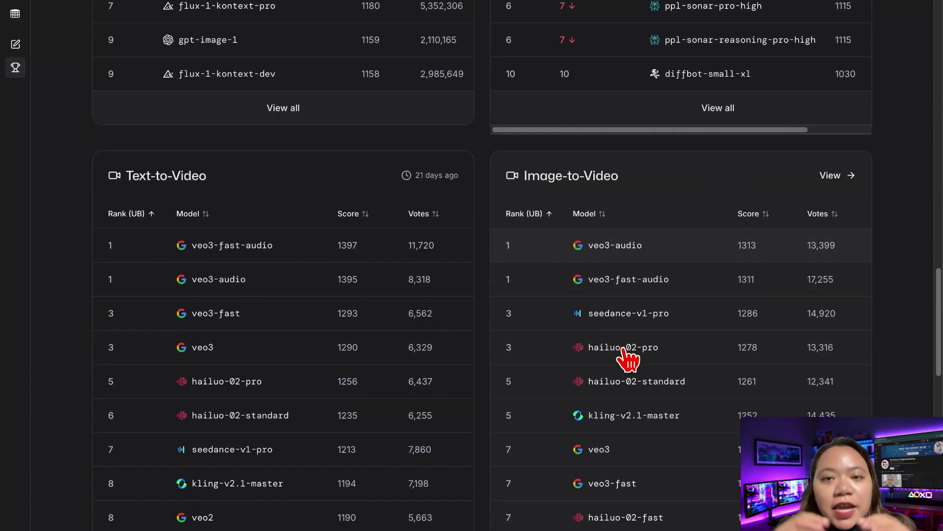
pyautogui.scroll(-1, 628, 359)
pyautogui.scroll(-3, 628, 359)
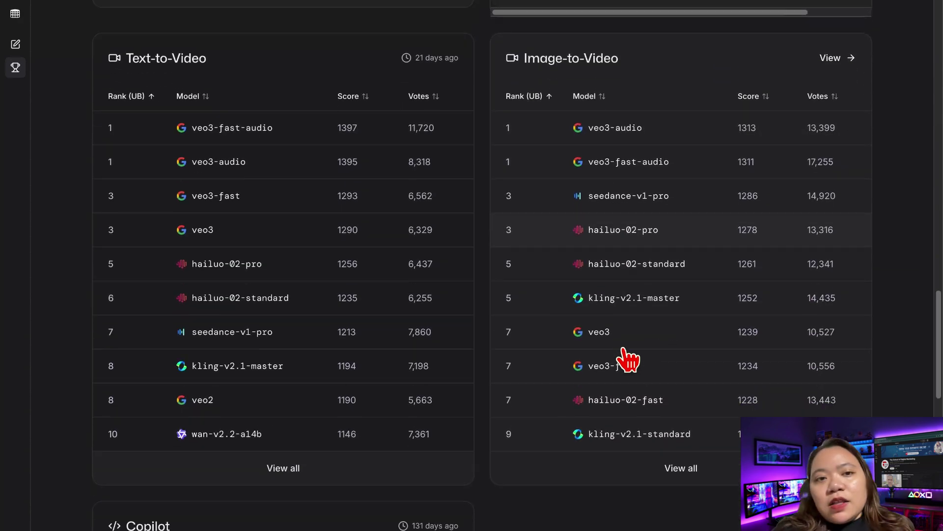
pyautogui.scroll(15, 628, 359)
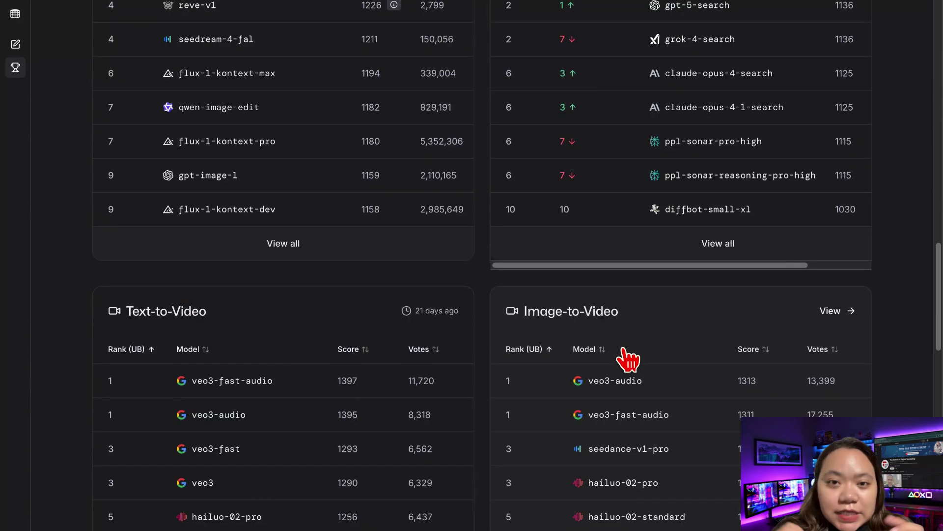
pyautogui.scroll(1, 629, 360)
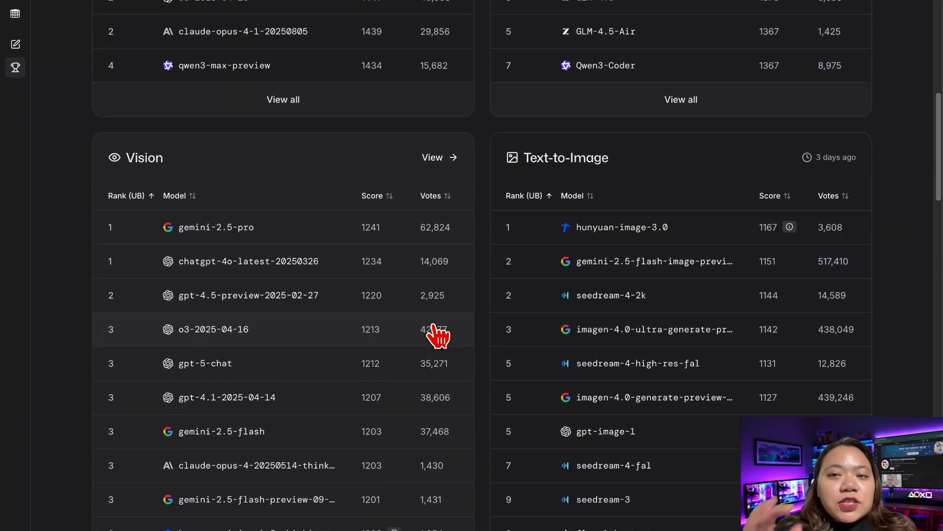
pyautogui.scroll(1, 462, 336)
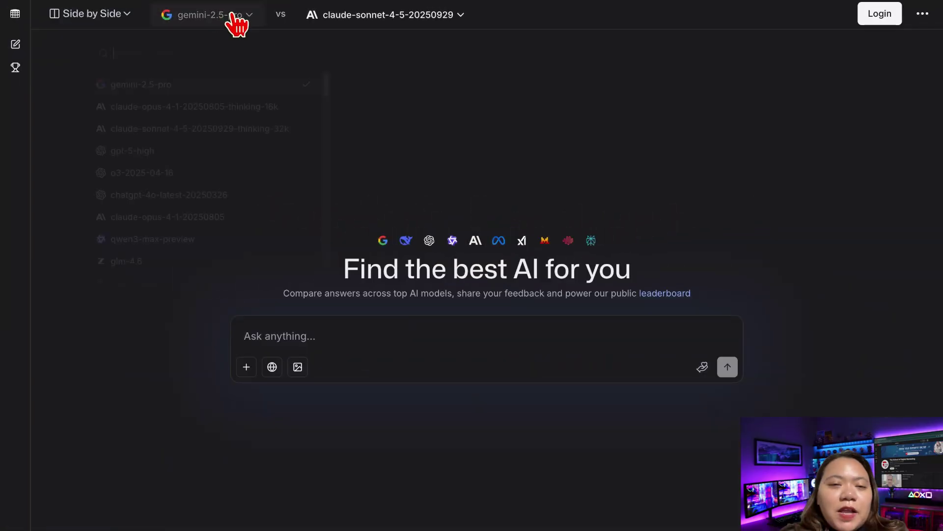
# - Search Google for lmarena.ai
pyautogui.click(232, 16)
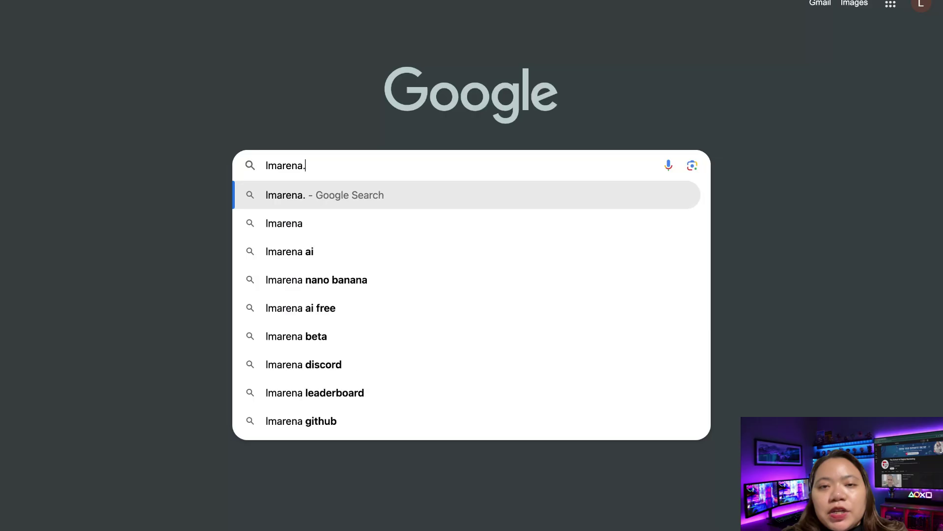
pyautogui.write('ai')
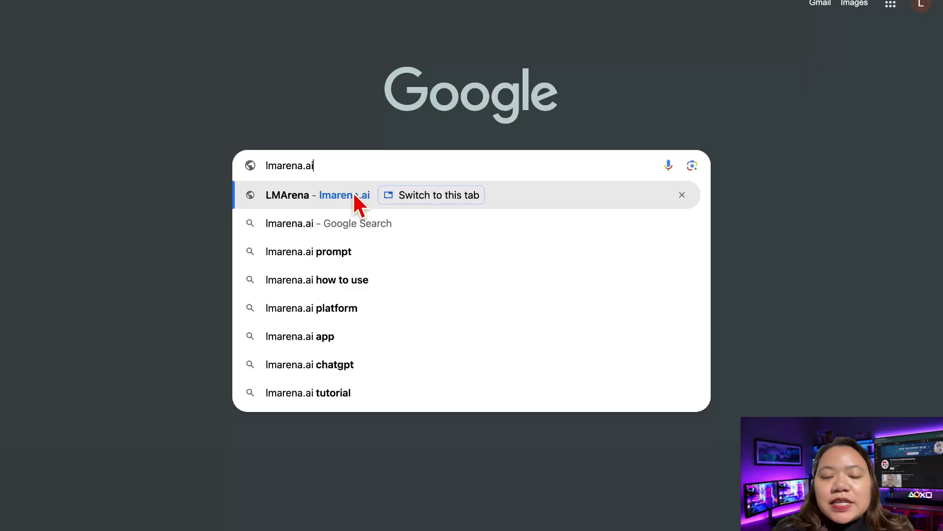
pyautogui.click(337, 224)
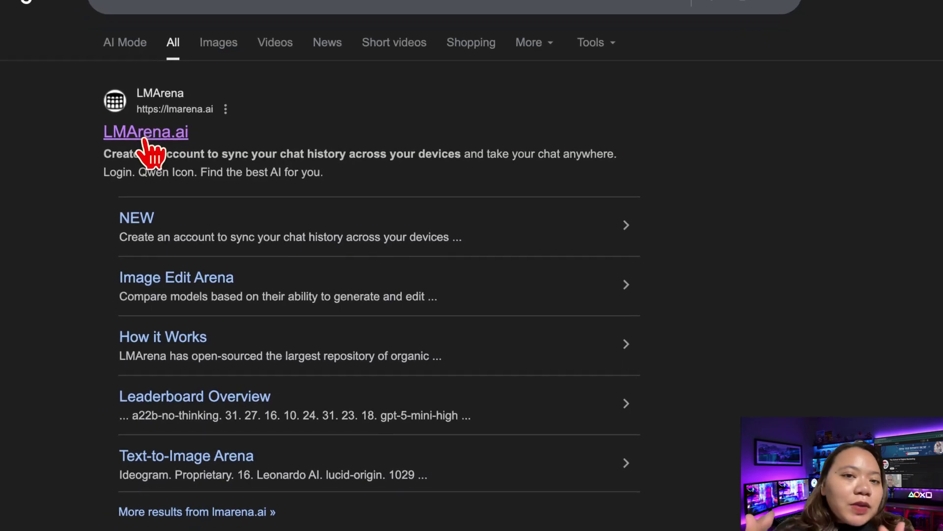
# - Open the LMArena.ai result and scroll through the model dropdown's full list
pyautogui.click(145, 133)
pyautogui.click(123, 20)
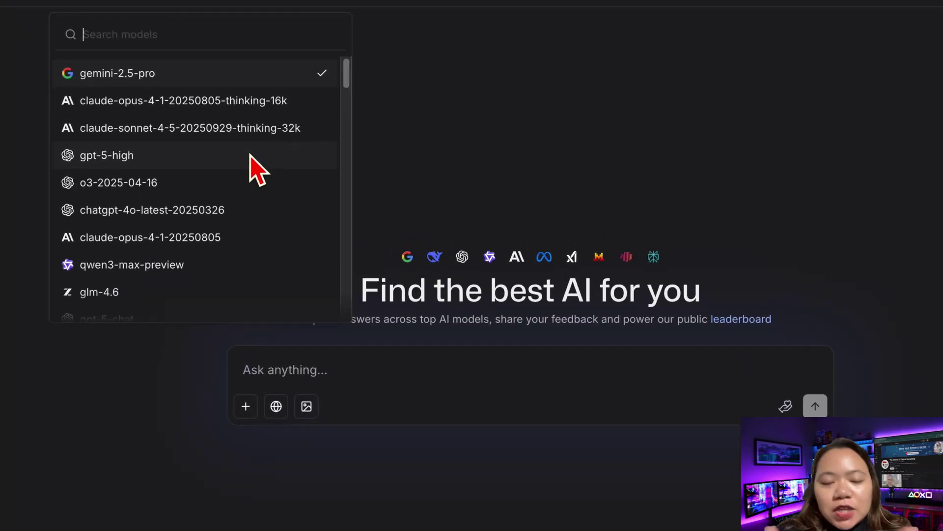
pyautogui.scroll(-5, 196, 162)
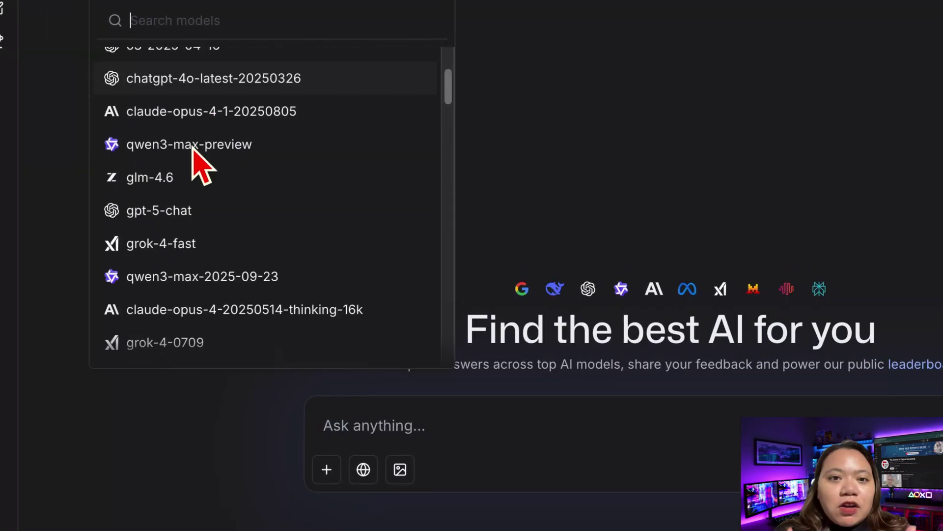
pyautogui.scroll(-5, 193, 148)
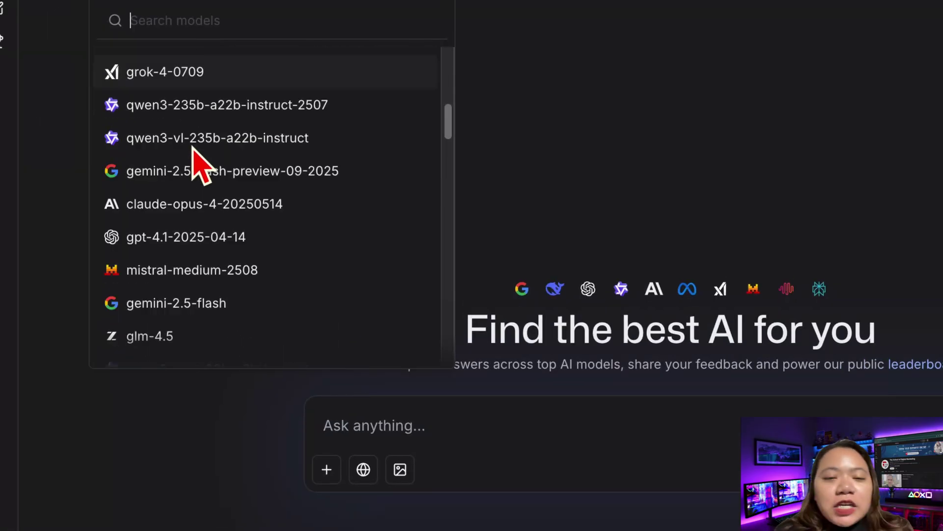
pyautogui.scroll(-5, 194, 152)
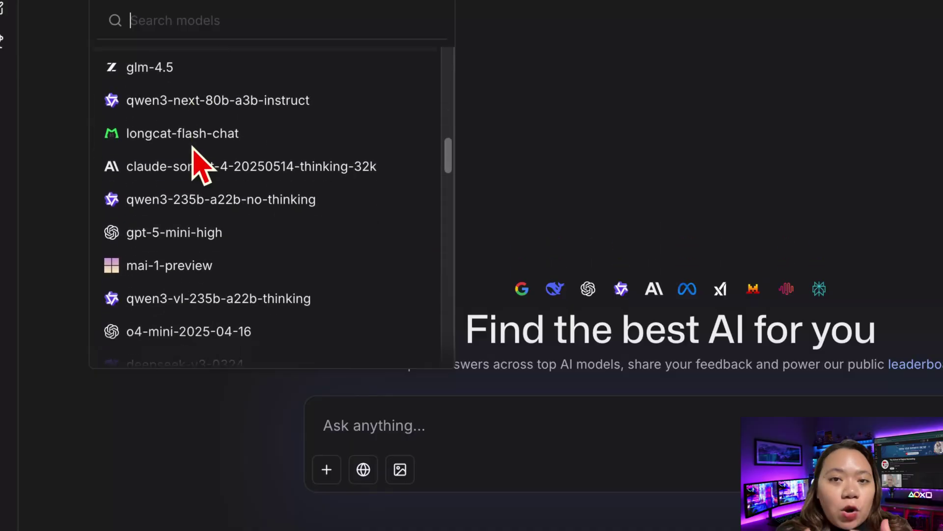
pyautogui.scroll(-4, 78, 211)
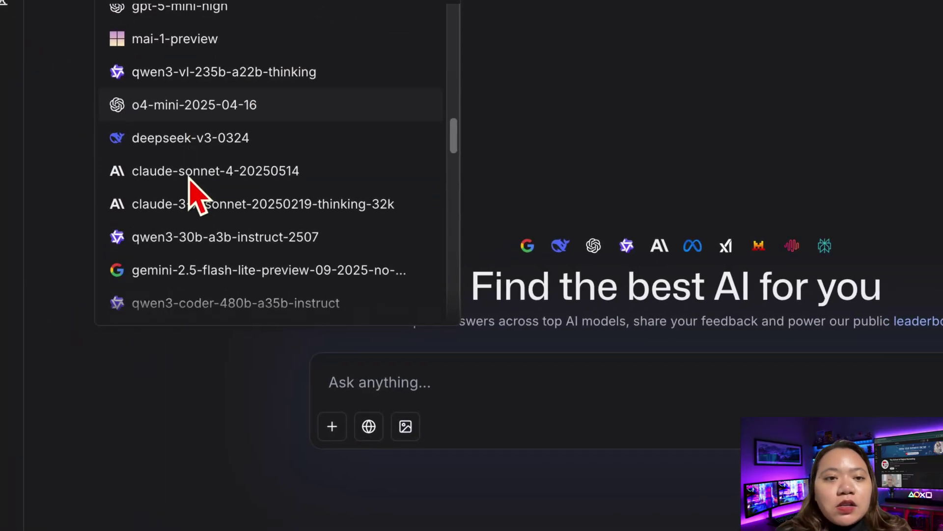
pyautogui.scroll(1, 76, 198)
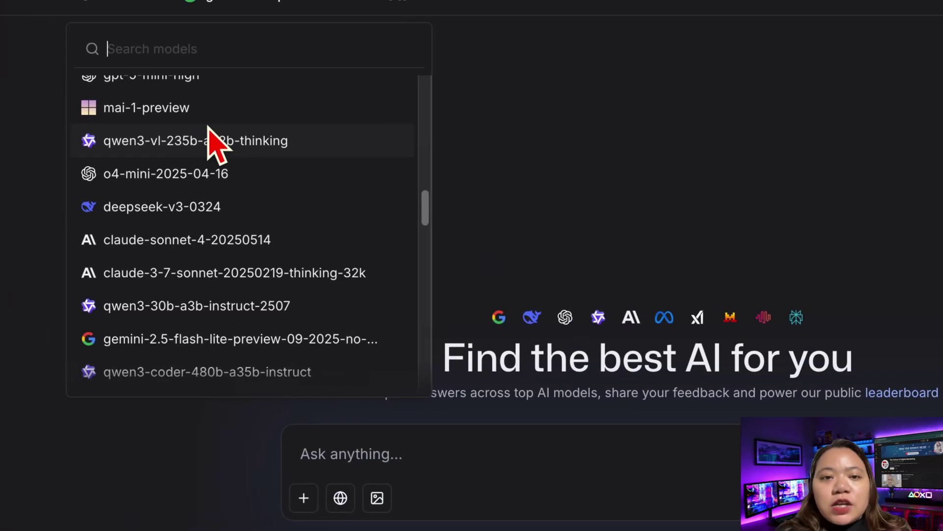
pyautogui.scroll(2, 206, 56)
pyautogui.scroll(-12, 199, 143)
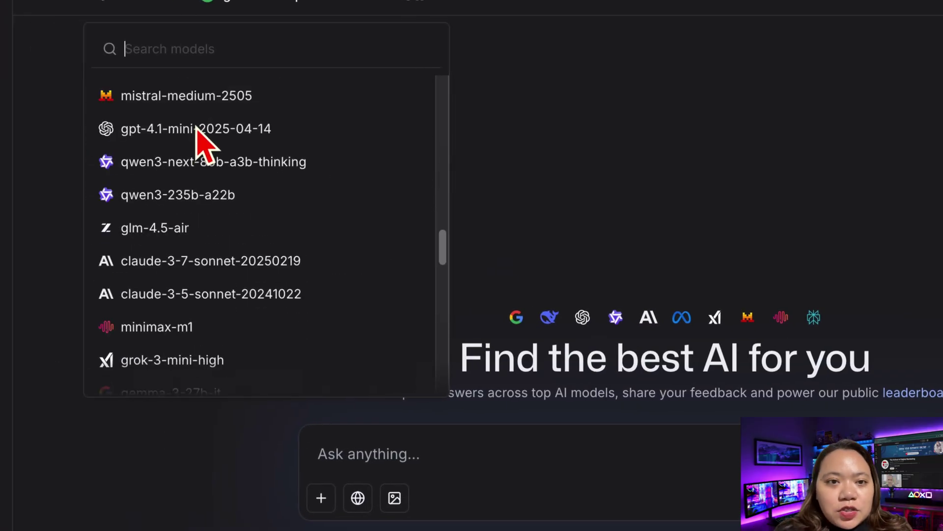
pyautogui.scroll(-3, 202, 143)
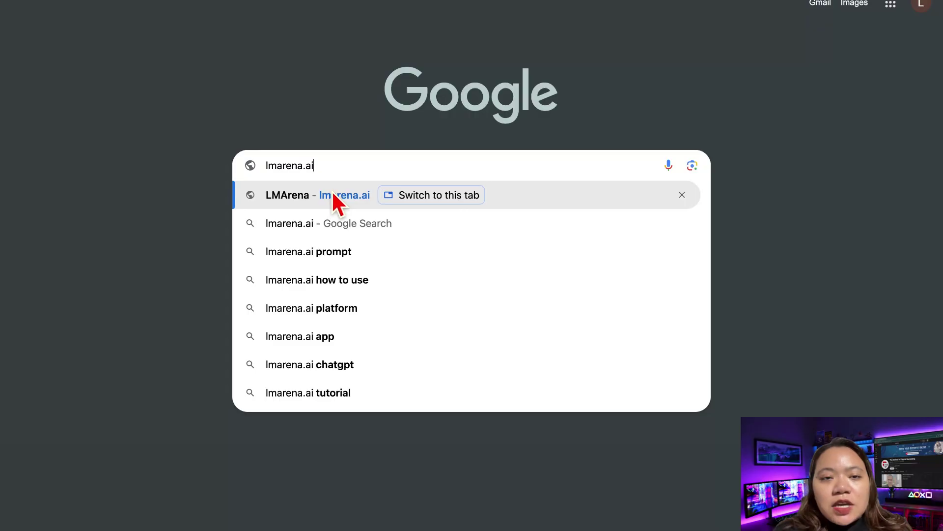
# - Run the lmarena.ai search and open the LMArena.ai site from the results
pyautogui.click(339, 223)
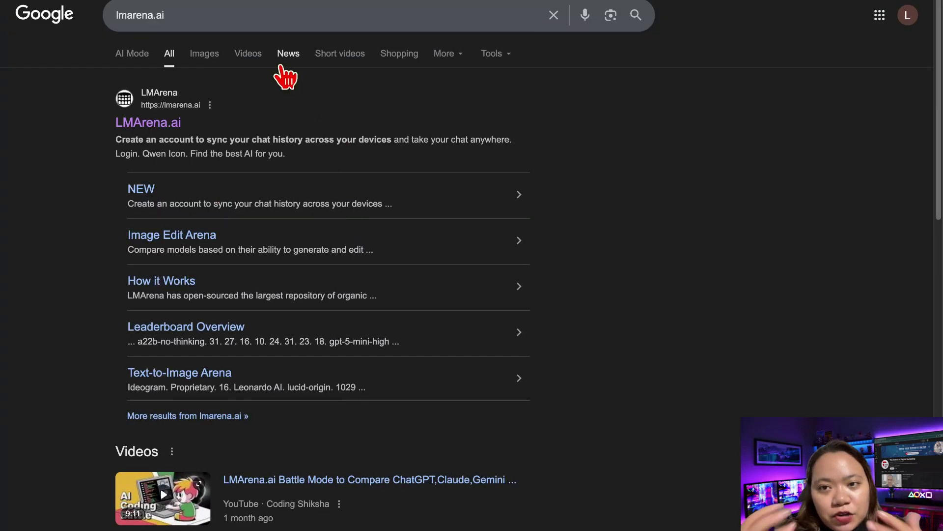
pyautogui.click(238, 193)
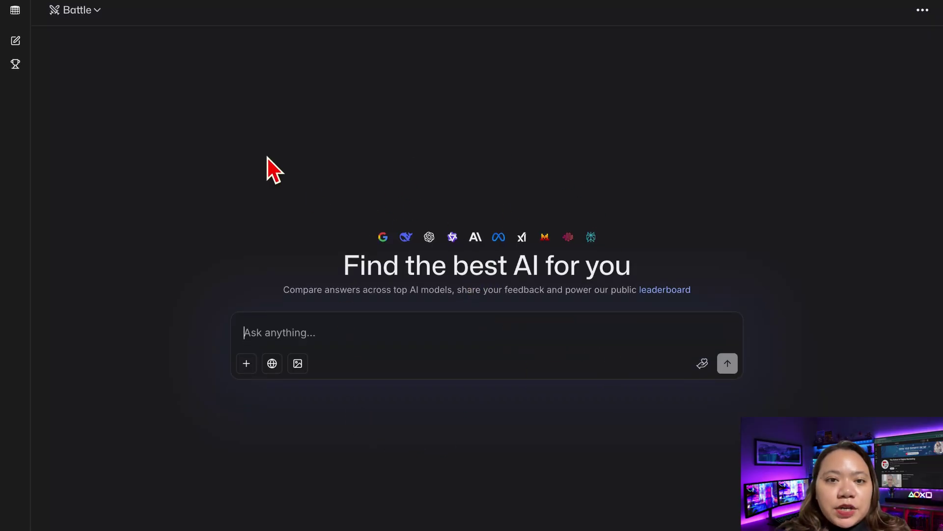
# - Switch from Battle to Direct Chat mode and scroll the model list to gpt-5-chat
pyautogui.click(81, 24)
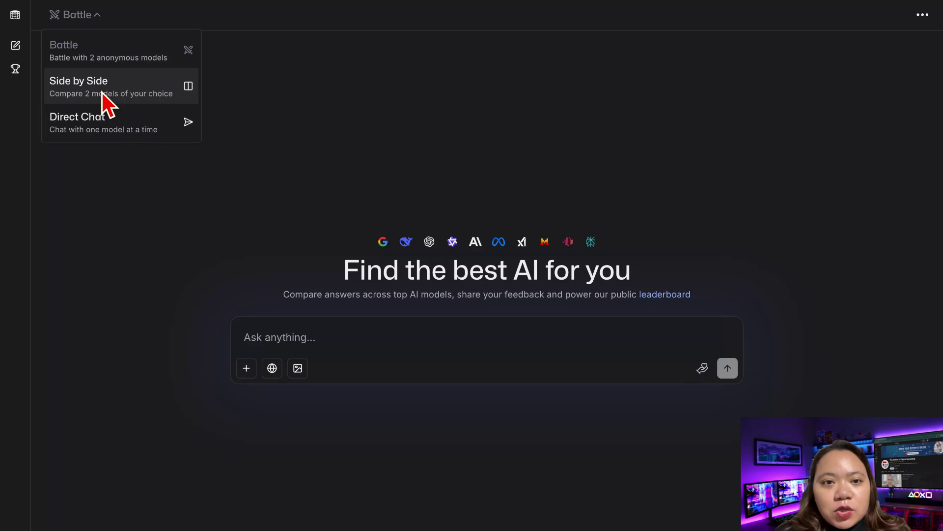
pyautogui.click(139, 122)
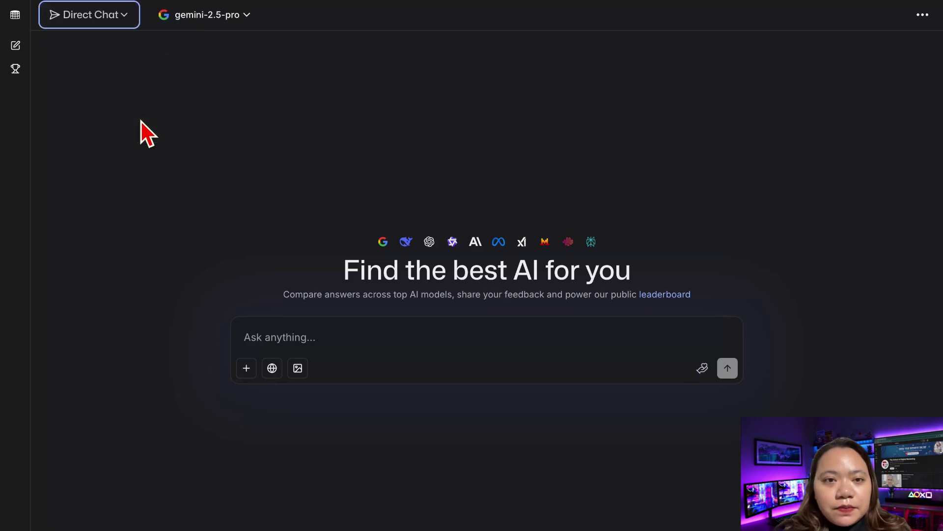
pyautogui.click(224, 20)
pyautogui.scroll(-2, 219, 132)
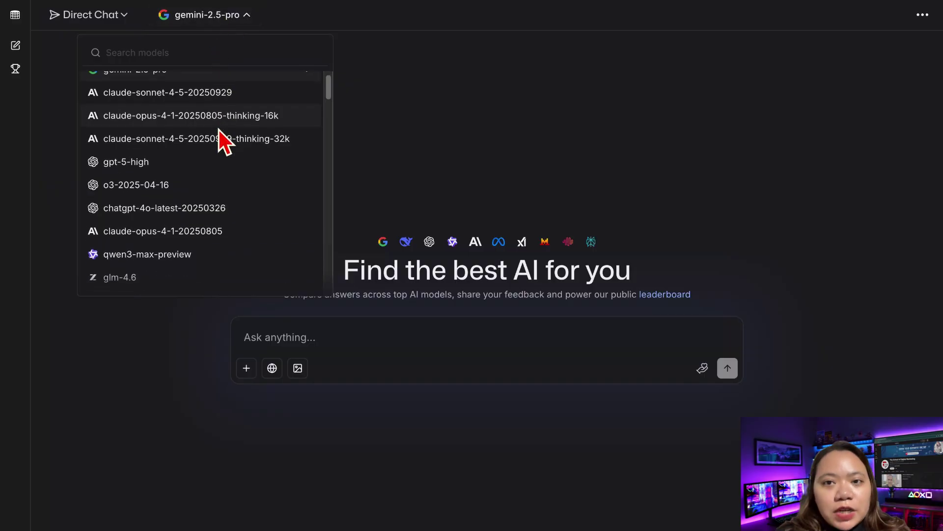
pyautogui.scroll(2, 220, 131)
pyautogui.scroll(-5, 219, 132)
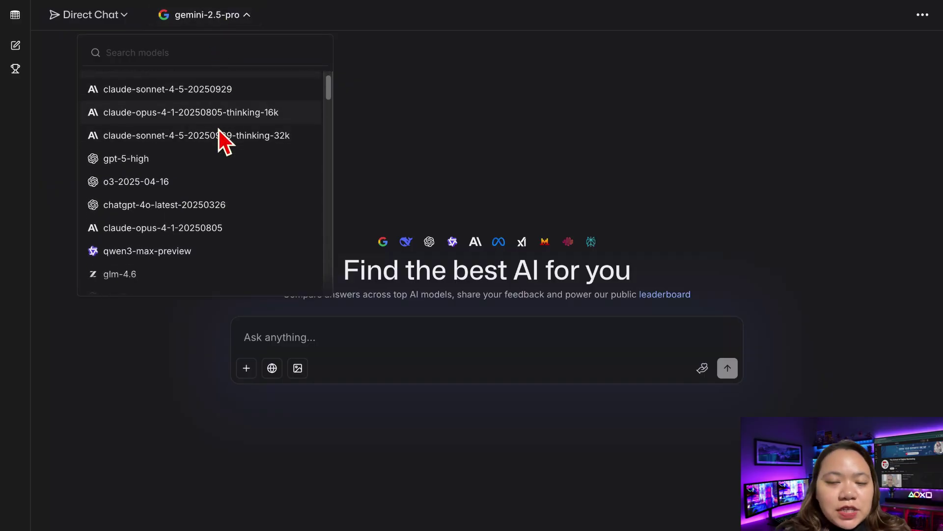
pyautogui.scroll(-4, 220, 142)
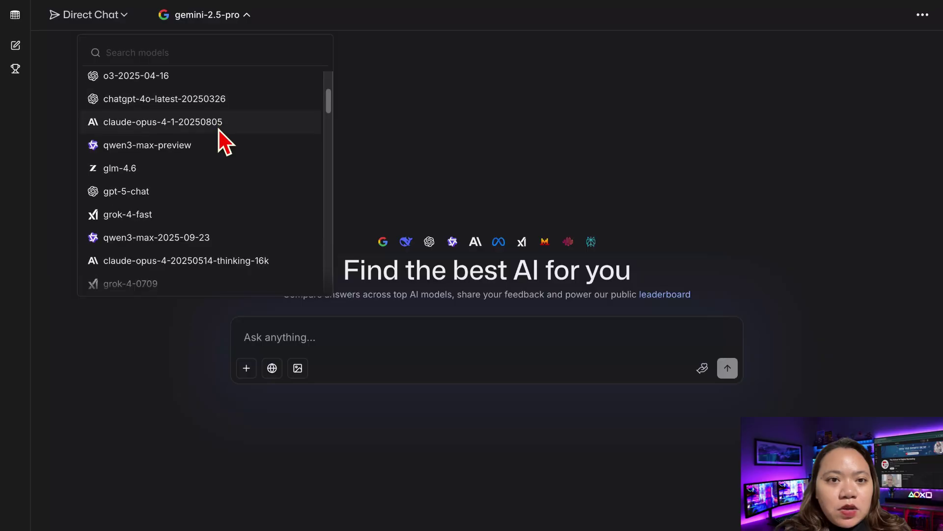
pyautogui.scroll(-5, 220, 131)
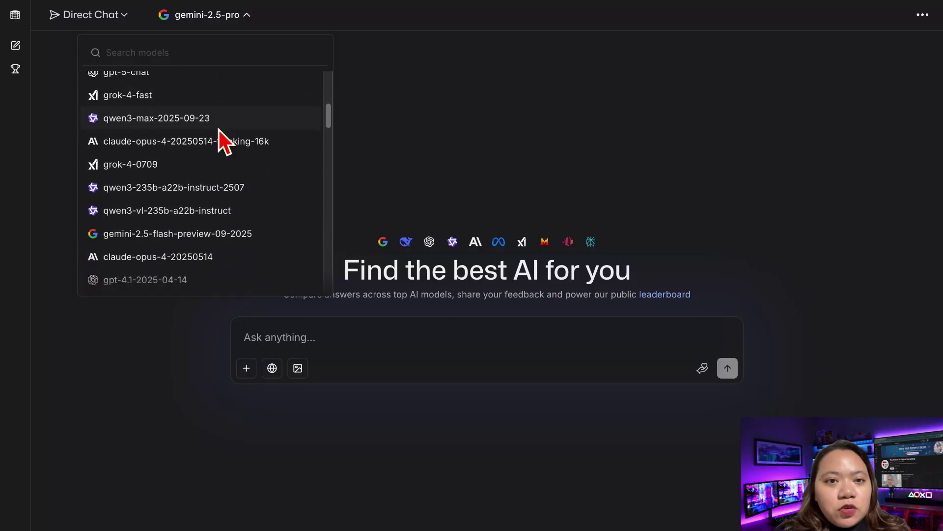
pyautogui.scroll(-8, 219, 137)
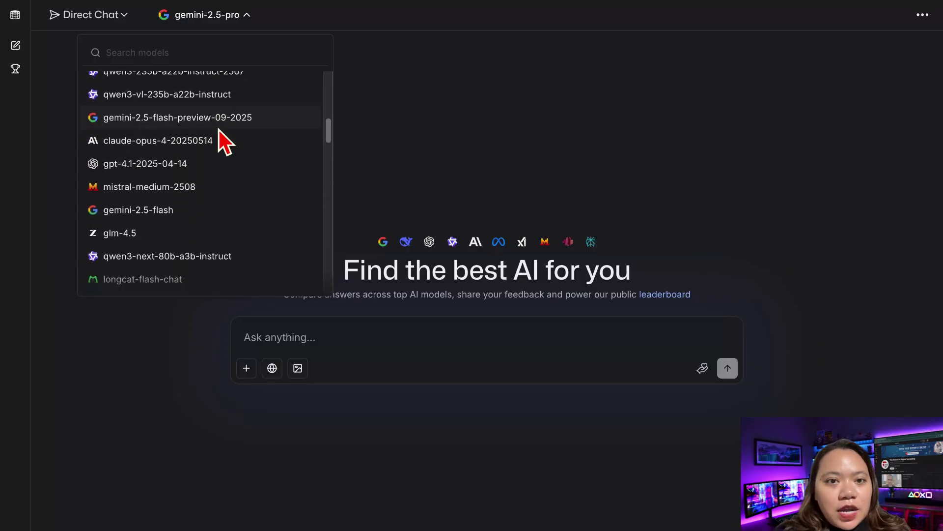
# - Select gpt-5-chat and send the 'Why Quitting Too Soon Destroys Potential' YouTube short script request
pyautogui.click(179, 193)
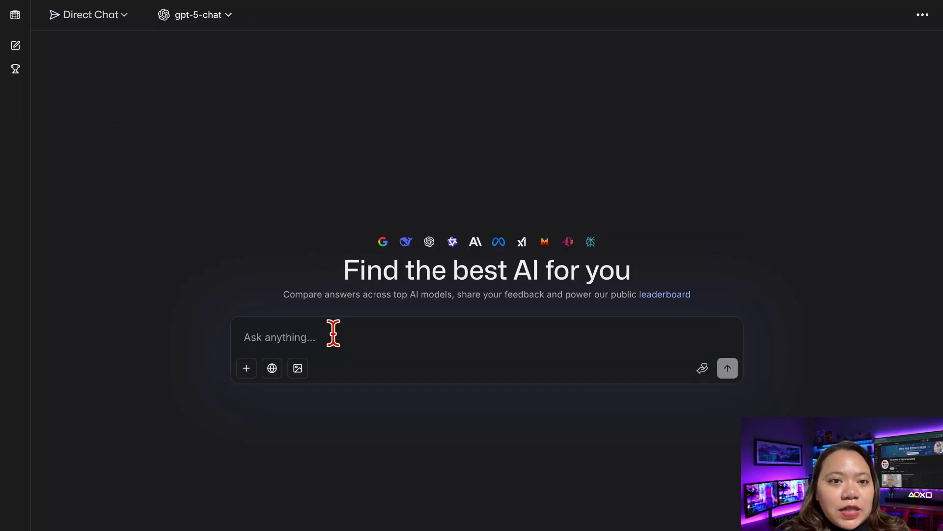
pyautogui.write('"Write a 2-minute YouTube short script titled ‘Why Quitting Too Soon Destroys Potential.’"')
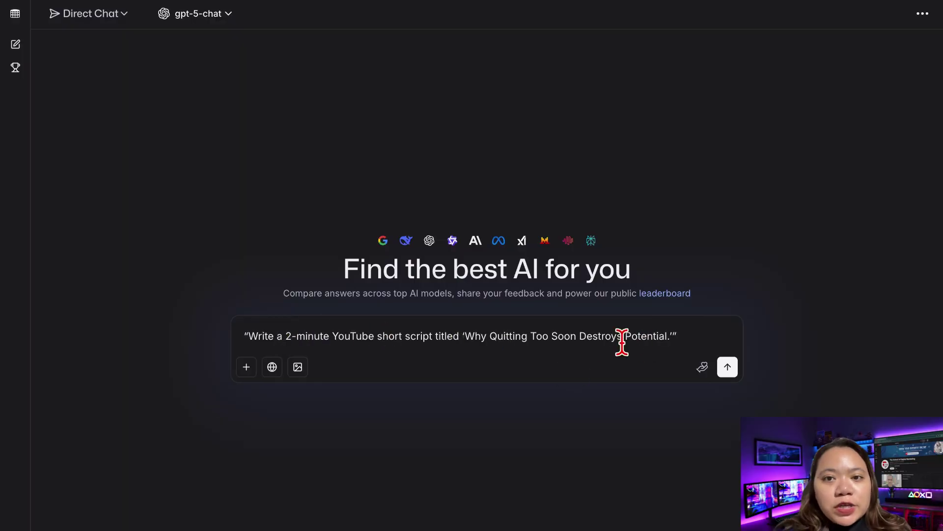
pyautogui.click(727, 367)
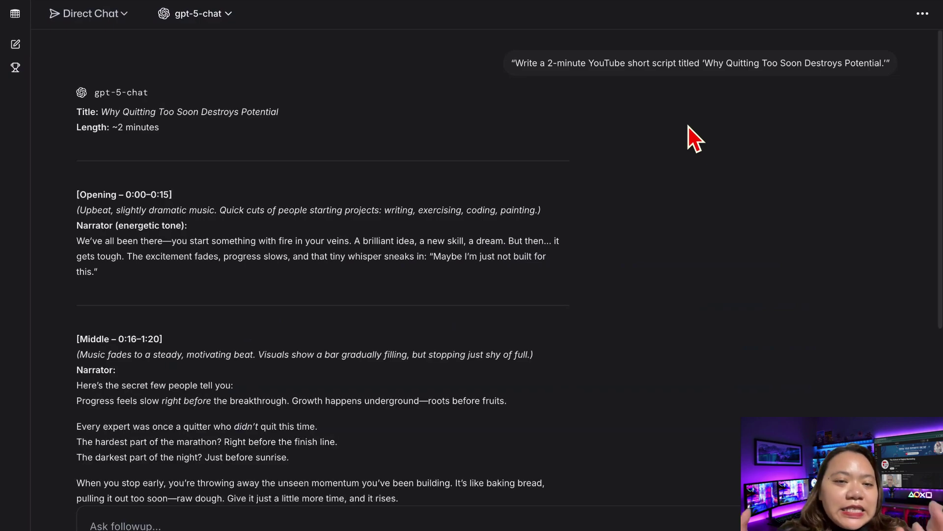
pyautogui.scroll(-6, 434, 273)
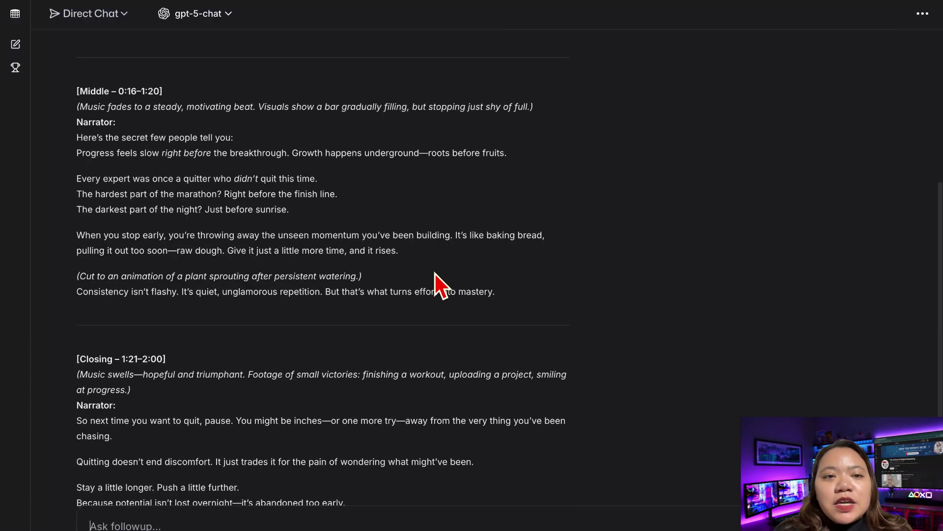
pyautogui.scroll(6, 373, 241)
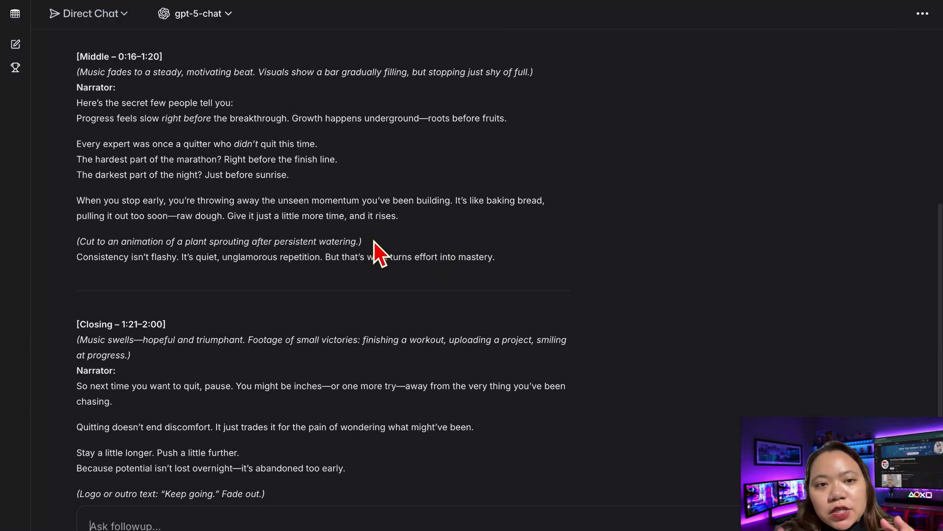
# - Start a new chat with gemini-2.5-pro as the model
pyautogui.click(15, 44)
pyautogui.click(216, 15)
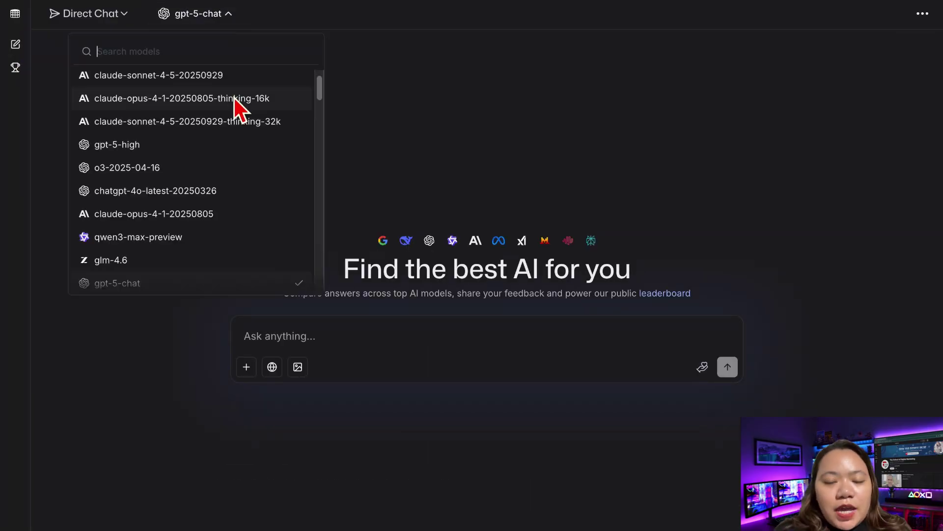
pyautogui.scroll(1, 208, 156)
pyautogui.click(202, 83)
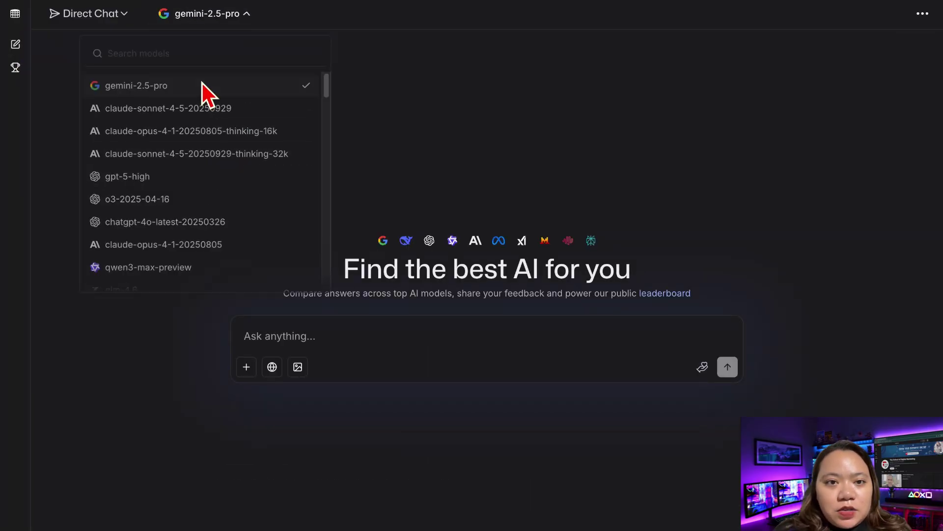
# - Send the prompt asking for a voiceover on unexplained space phenomena that shocked astronomers
pyautogui.click(344, 336)
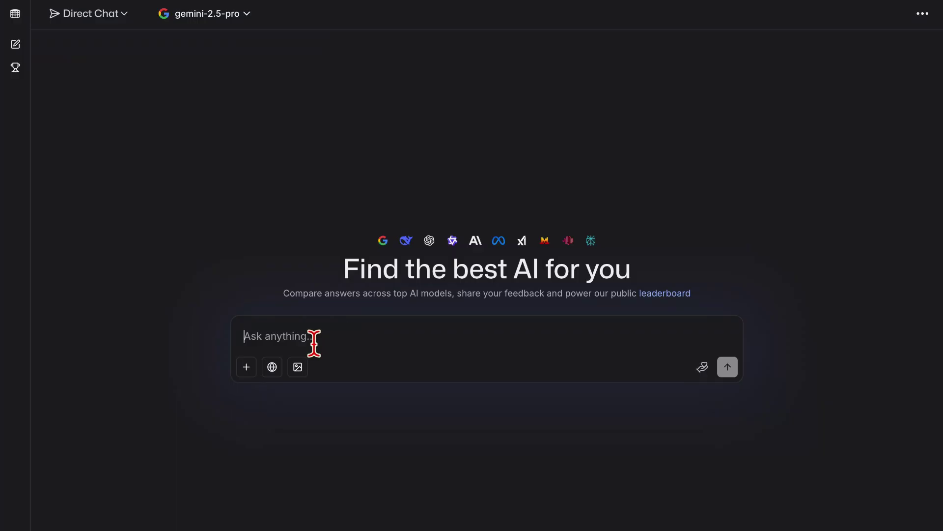
pyautogui.write('"Generate a voiceover for ‘Top 10 Unexplained Space Phenomena That Shocked Astronomers.’"')
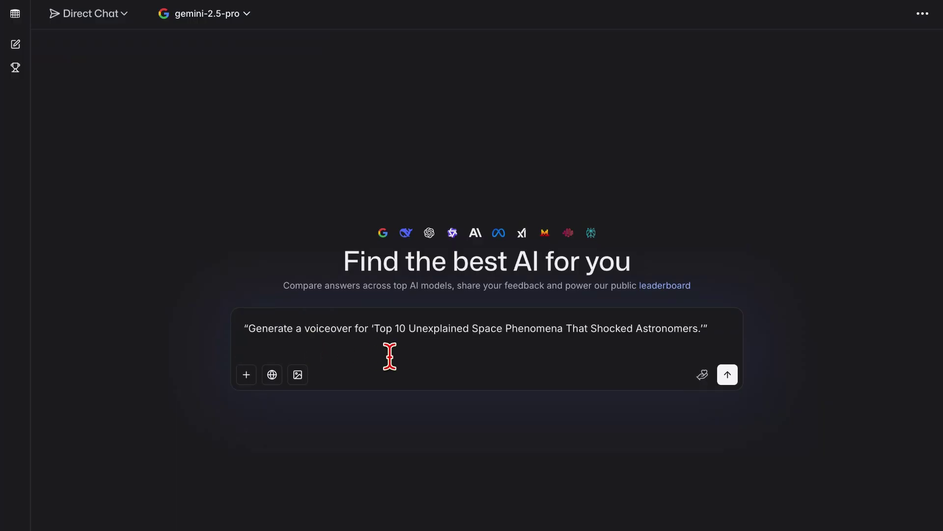
pyautogui.click(727, 374)
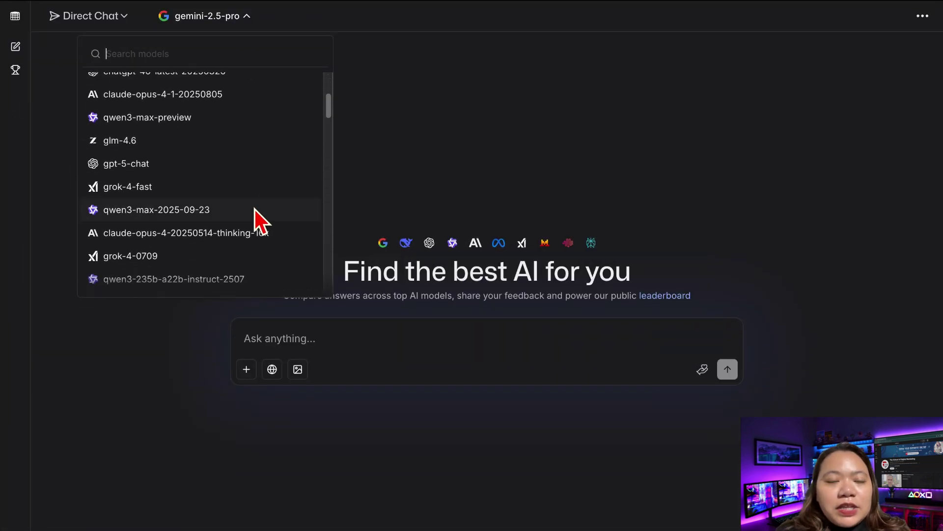
pyautogui.scroll(-1, 254, 209)
# - Select grok-4-fast and ask which YouTubers teach the best free video editing tutorials
pyautogui.click(153, 147)
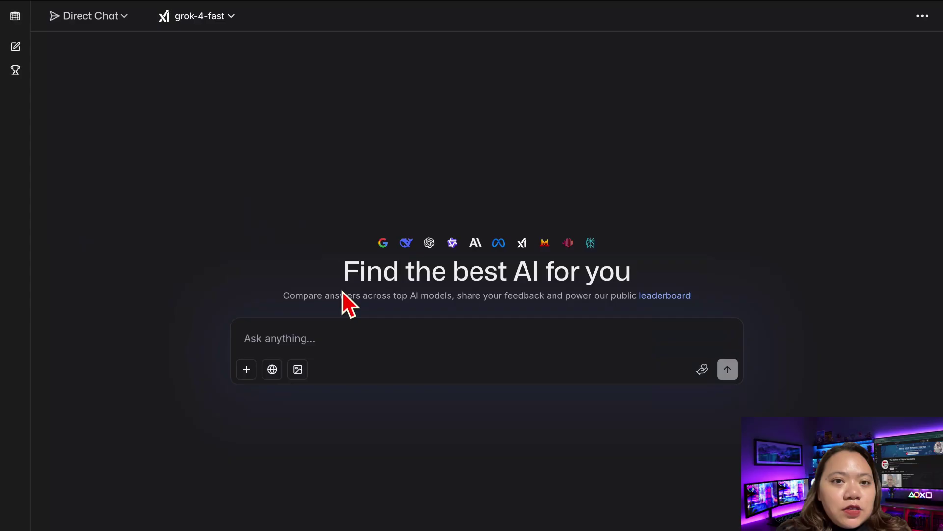
pyautogui.click(360, 337)
pyautogui.write('"Who are the best YouTubers teaching free video editing tutorials?"')
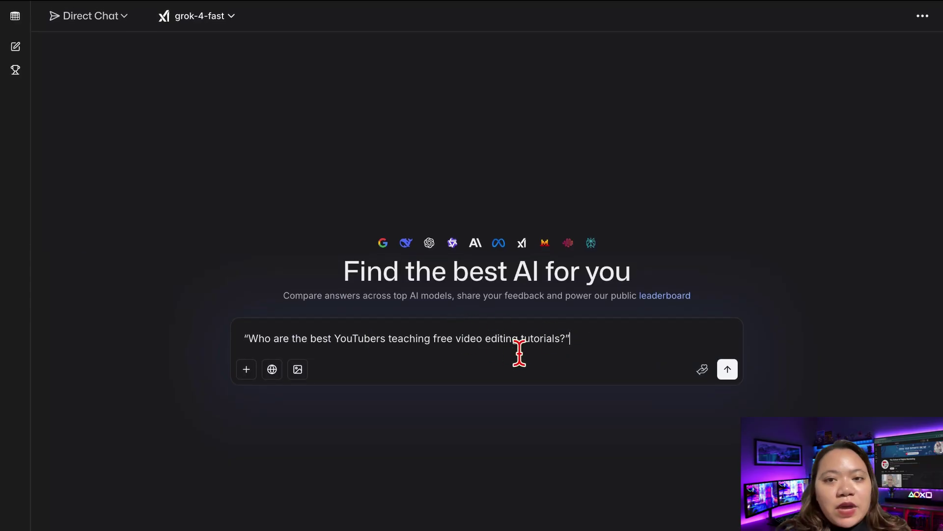
pyautogui.press('Return')
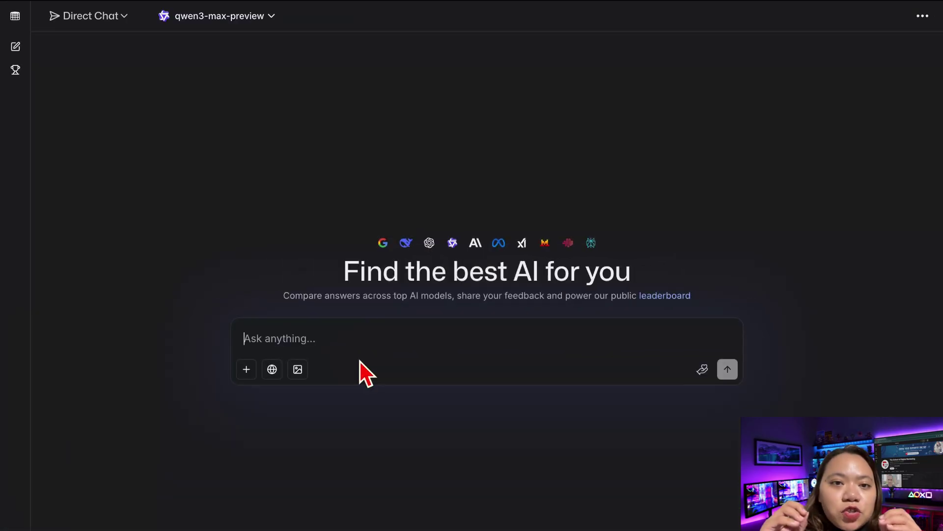
# - Enable Generate Images for the empty prompt and open the Direct Chat mode dropdown
pyautogui.click(331, 336)
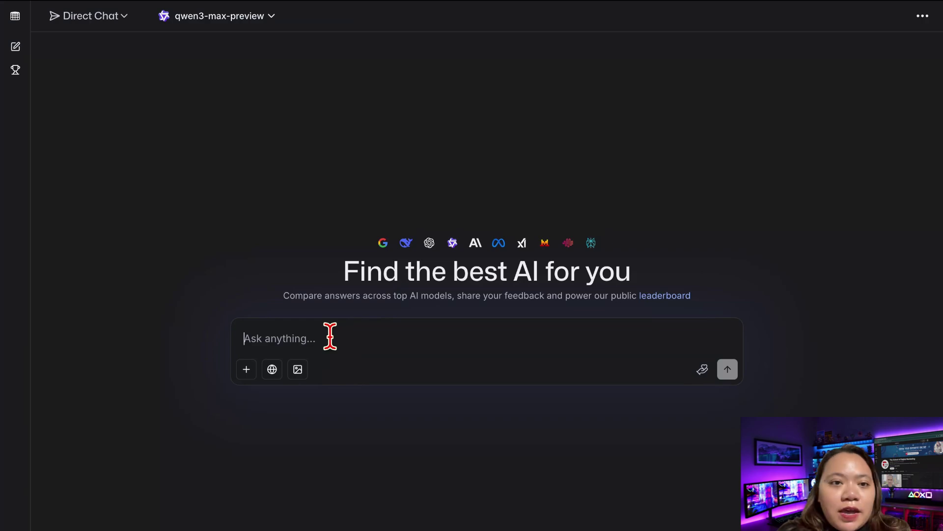
pyautogui.click(298, 373)
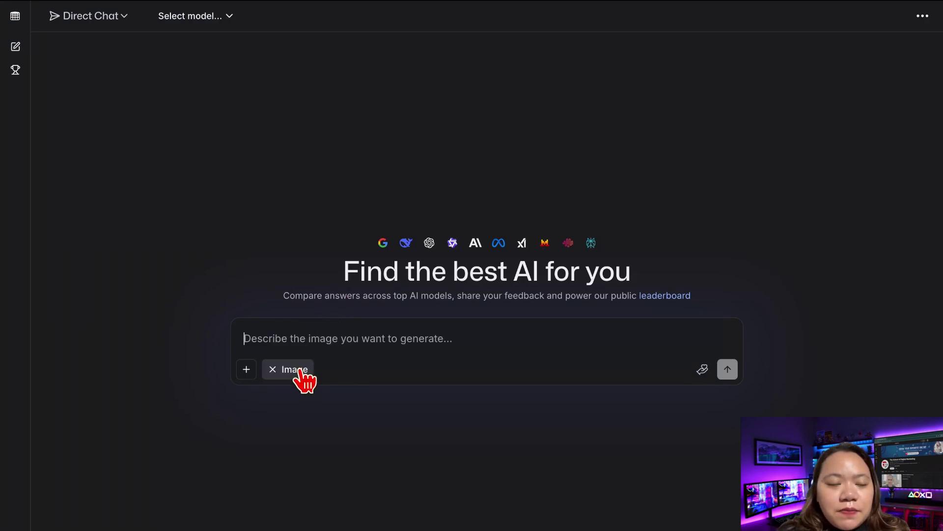
pyautogui.click(95, 22)
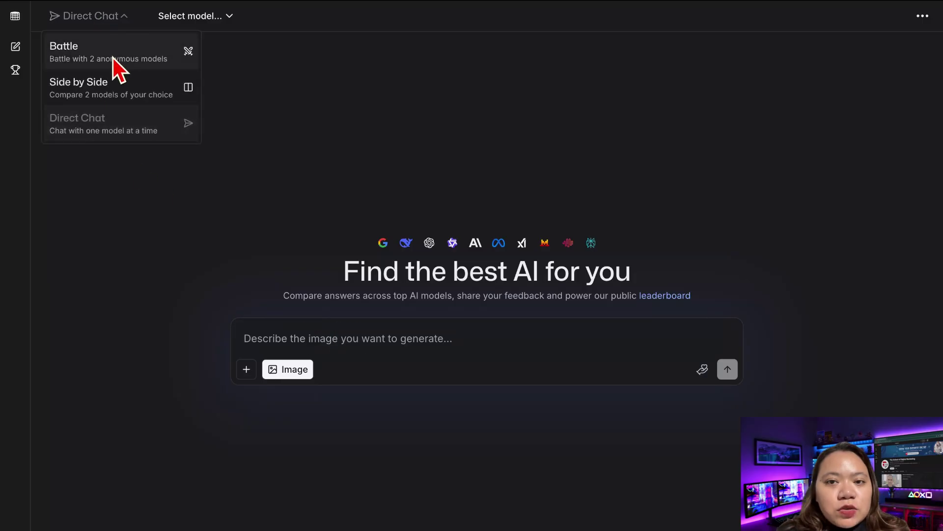
# - Switch to Side by Side with seedream-4-high-res-fal versus gemini-2.5-flash-image-preview
pyautogui.click(116, 97)
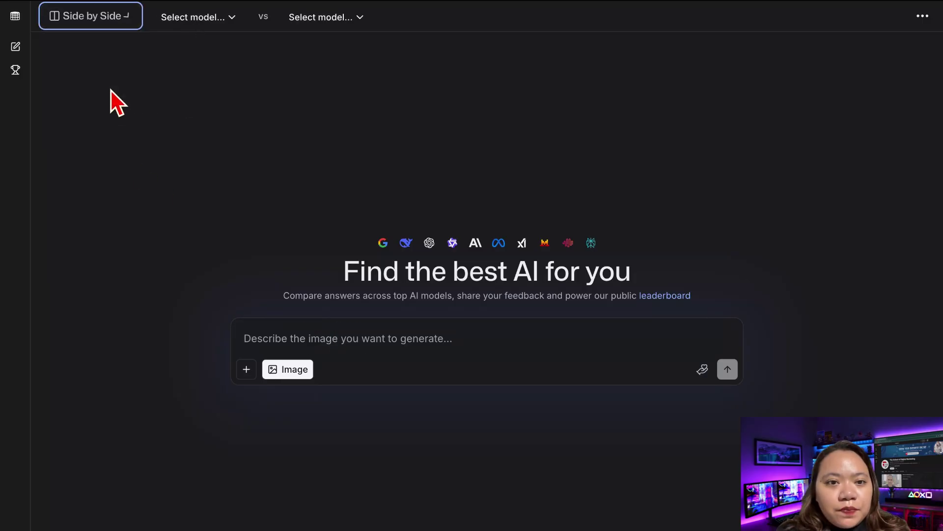
pyautogui.click(205, 19)
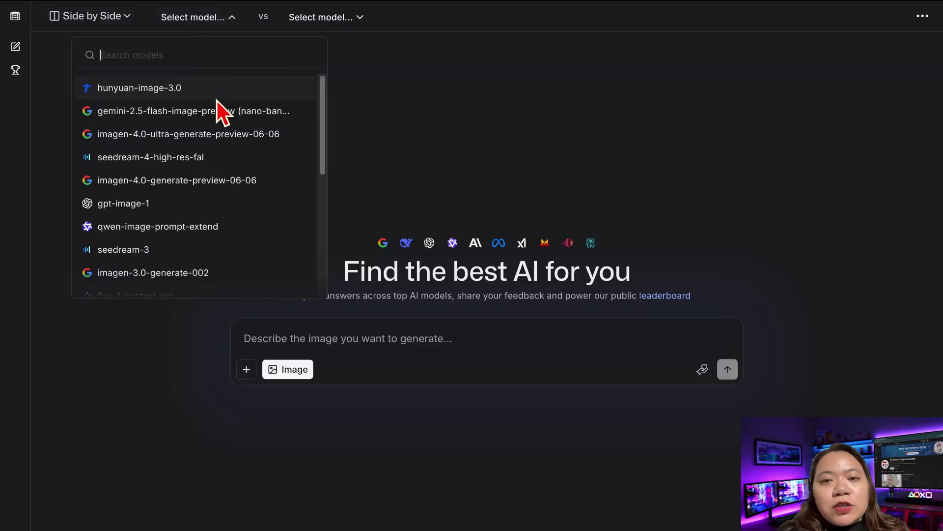
pyautogui.scroll(-5, 228, 157)
pyautogui.scroll(5, 228, 158)
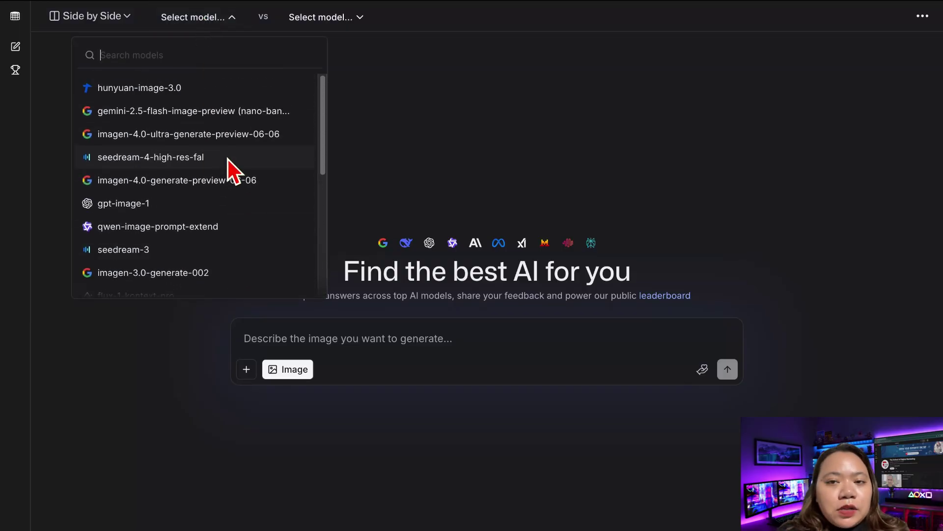
pyautogui.scroll(-2, 188, 187)
pyautogui.scroll(2, 188, 188)
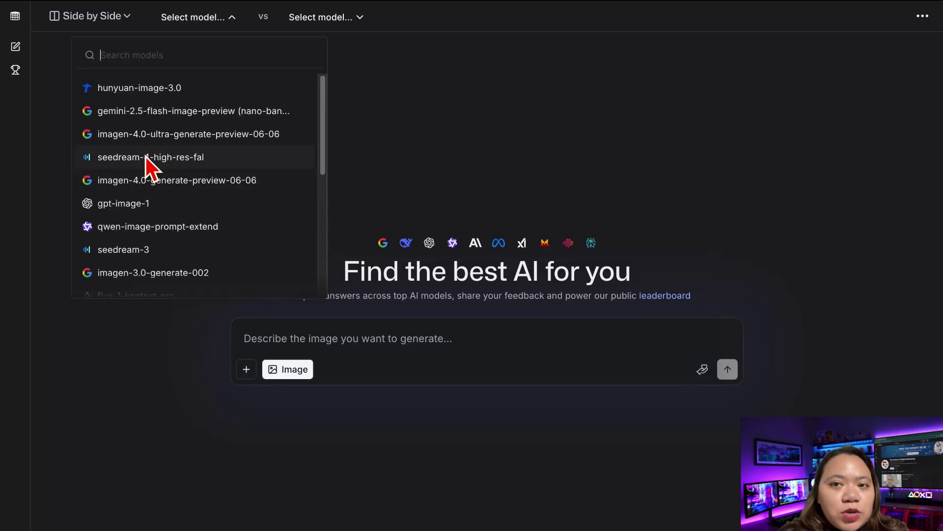
pyautogui.click(172, 158)
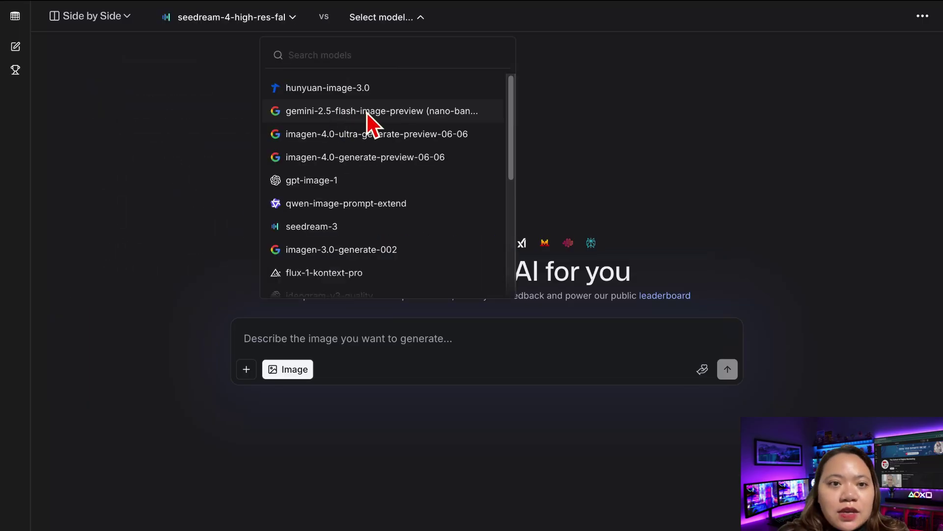
pyautogui.click(367, 112)
# - Generate images for 'A futuristic city floating above the clouds.'
pyautogui.click(364, 339)
pyautogui.write('"A futuristic city floating above the clouds."')
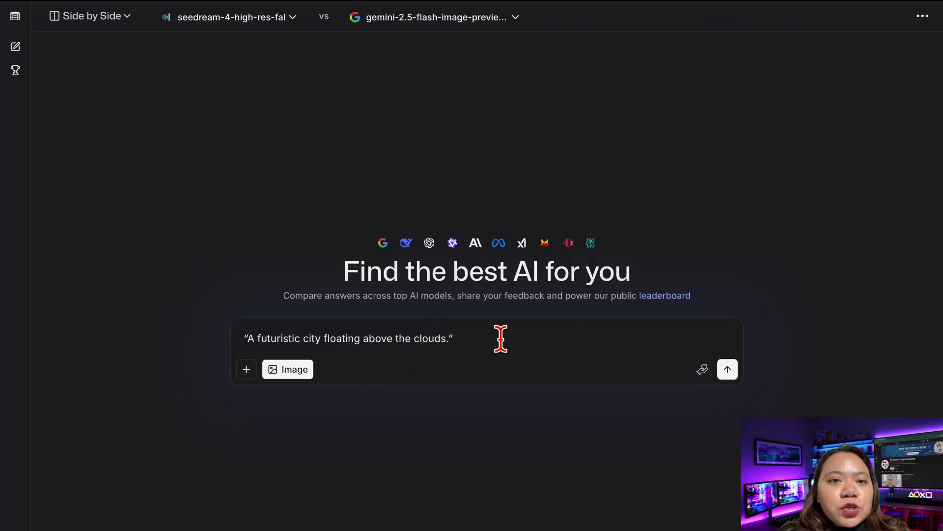
pyautogui.click(727, 373)
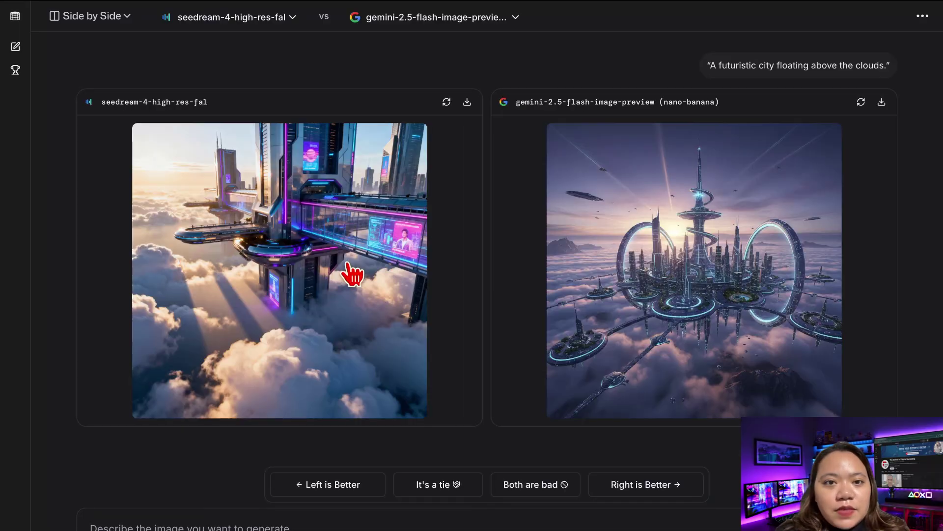
# - Enlarge the seedream city image twice, then the gemini city image
pyautogui.click(343, 263)
pyautogui.click(782, 307)
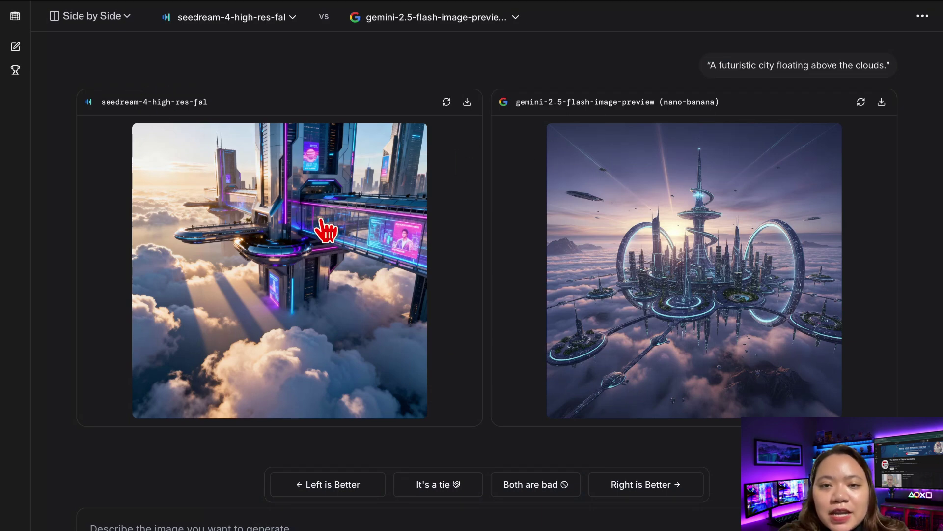
pyautogui.click(248, 229)
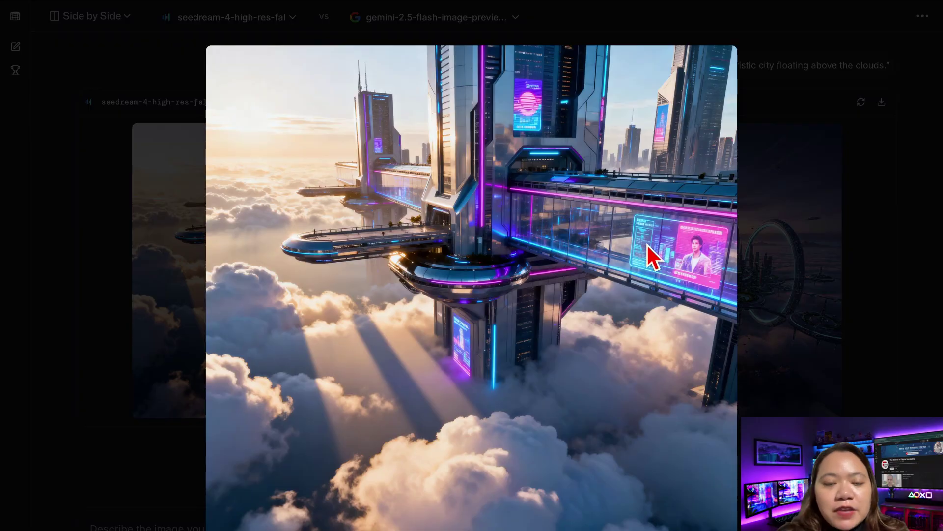
pyautogui.click(819, 238)
pyautogui.click(708, 287)
# - Submit the Pixar-style prompt of a prehistoric family fleeing a volcanic canyon to both models
pyautogui.scroll(-1, 708, 287)
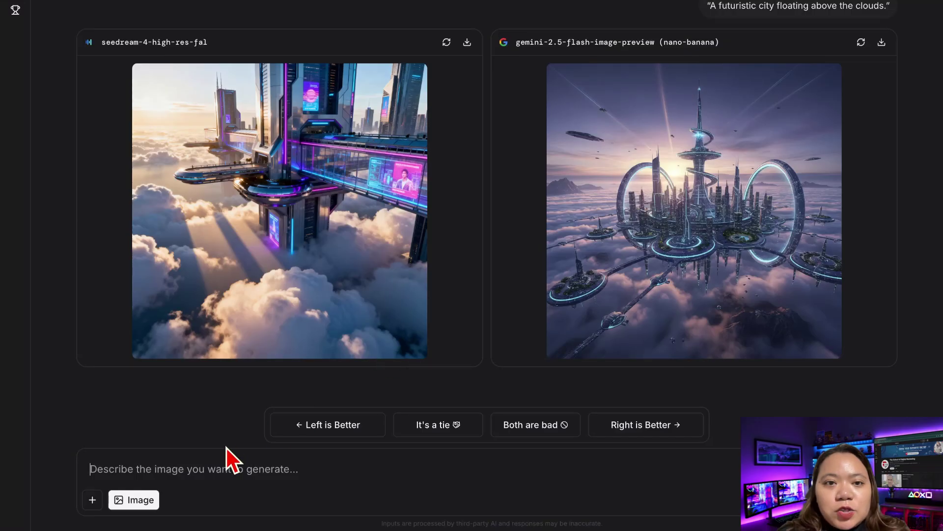
pyautogui.write('Pixar style 3D rendered hyper detailed scene of a prehistoric family racing across a volcanic canyon, molten lava glowing beneath cracked rocks, ash swirling in the air, orange light reflecting on their faces, their animal furs scorched and smoking, dramatic expressions of courage and panic, massive stone golem awakening behind them, cinematic lighting and ultra-detailed environment textures, dynamic camera angle, full motion energy.')
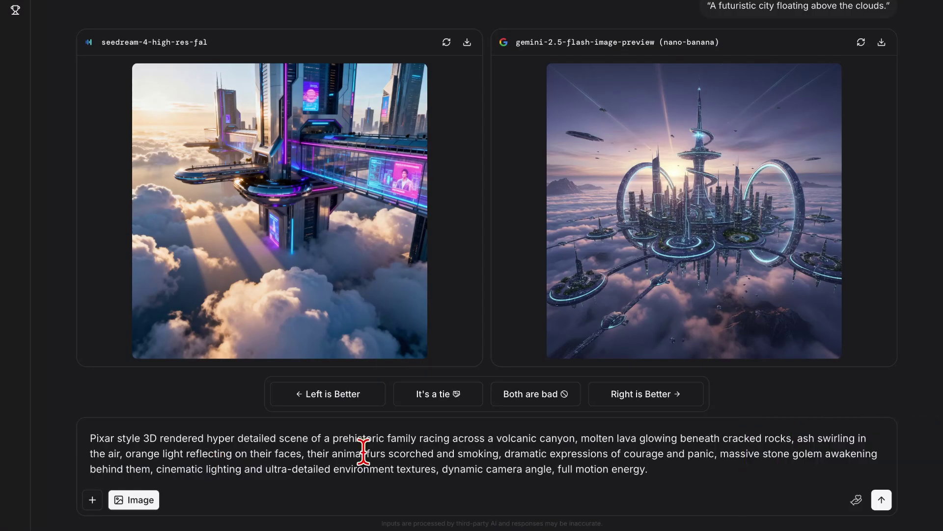
pyautogui.press('Return')
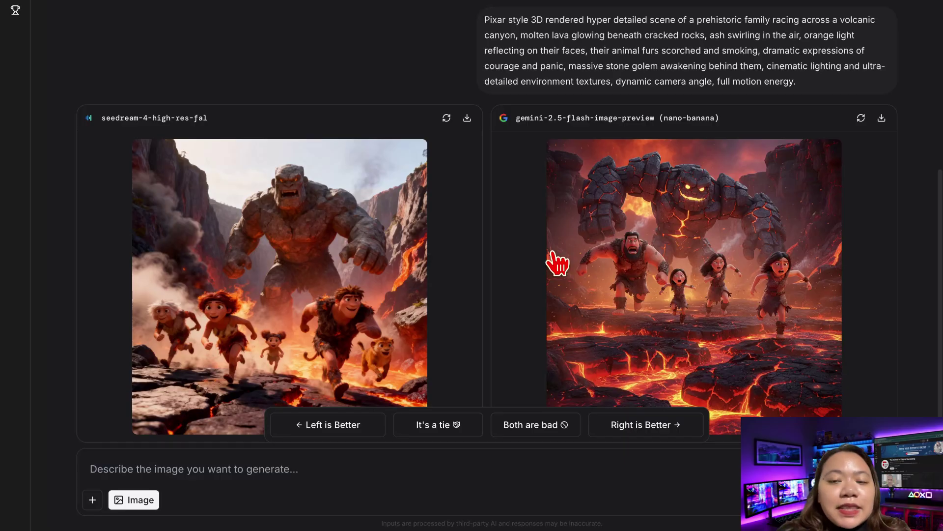
# - Enlarge the seedream and gemini prehistoric family images to compare them
pyautogui.click(363, 261)
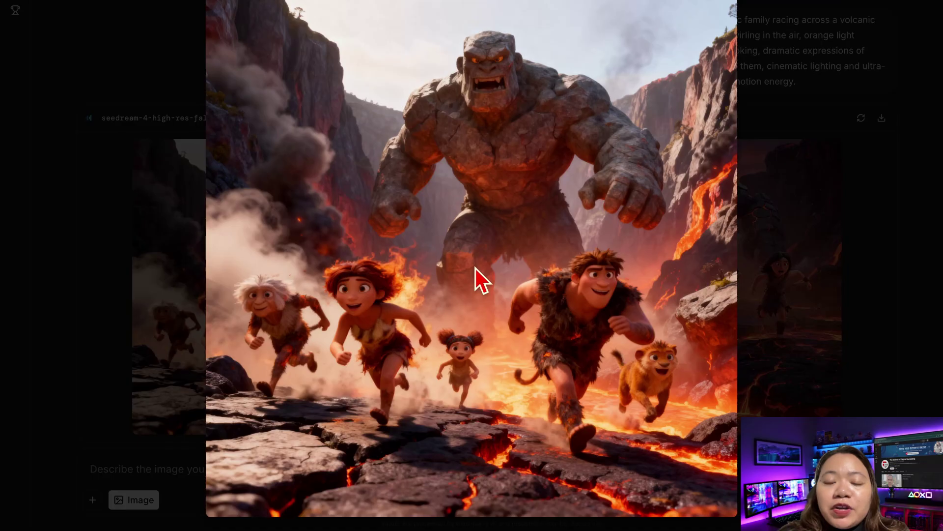
pyautogui.click(875, 265)
pyautogui.click(696, 264)
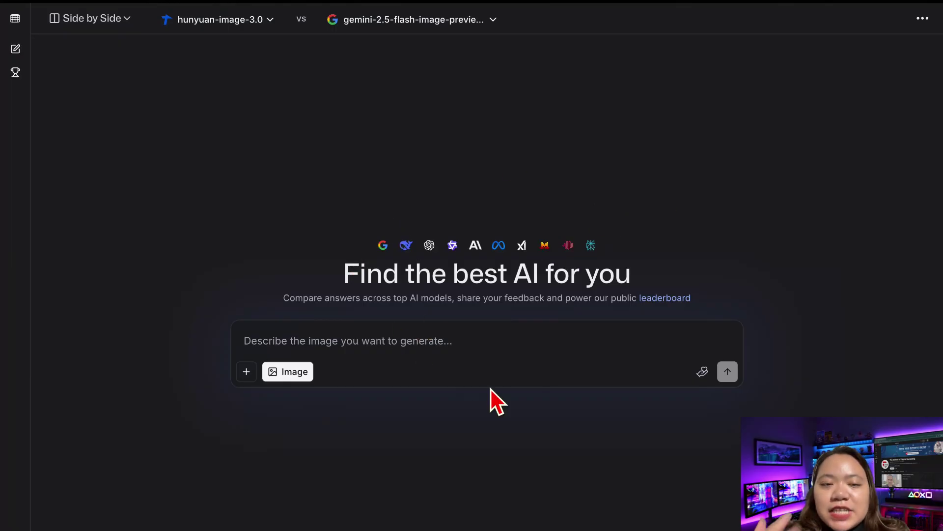
# - Use the Join Discord link in the LMArena site menu
pyautogui.click(15, 20)
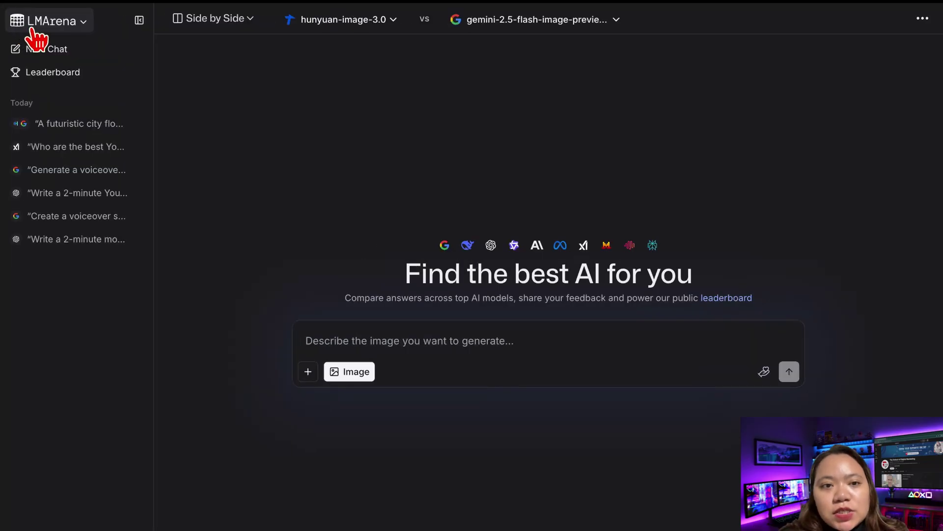
pyautogui.click(56, 33)
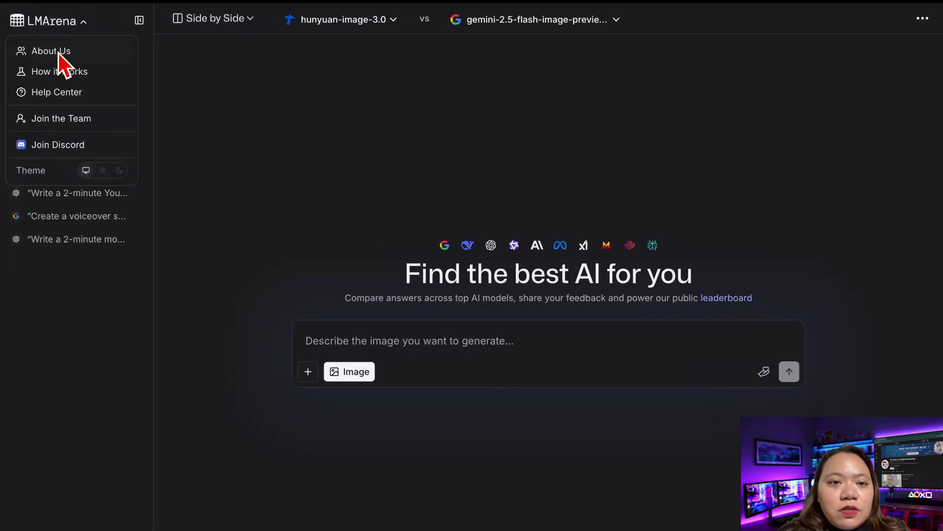
pyautogui.click(55, 147)
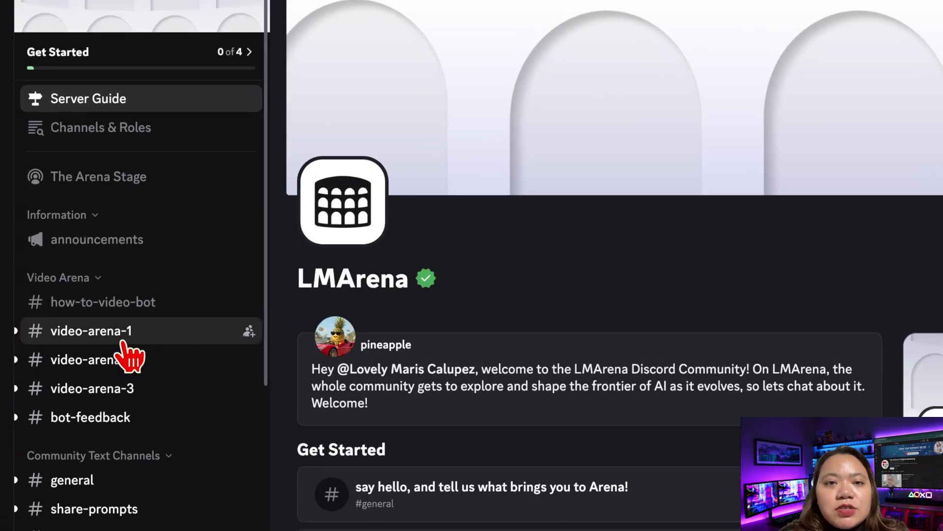
# - Go to a video-arena channel and enter a /video request with the snowy tundra scientists prompt
pyautogui.click(122, 342)
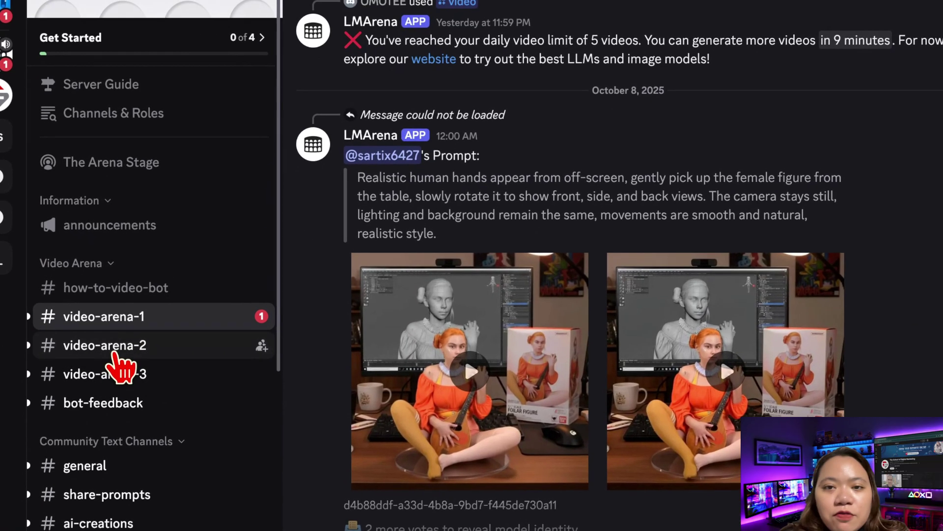
pyautogui.click(114, 346)
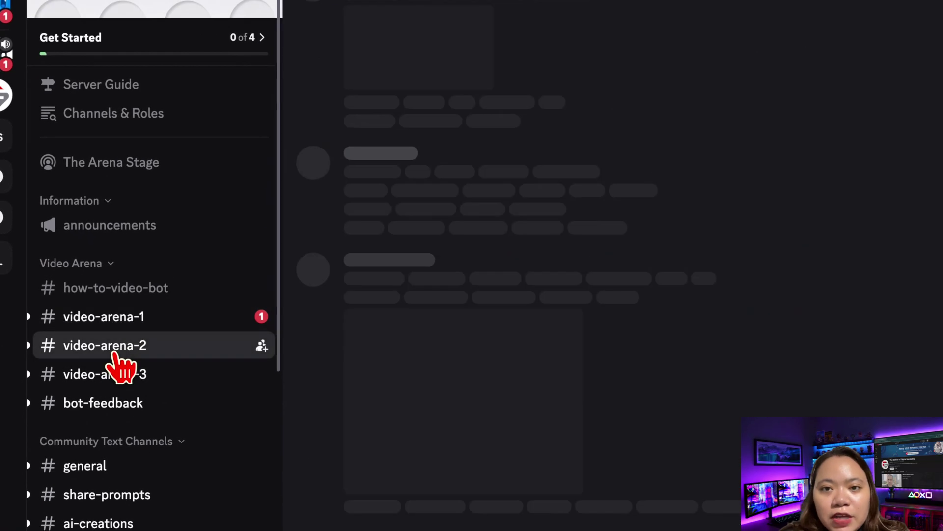
pyautogui.click(124, 374)
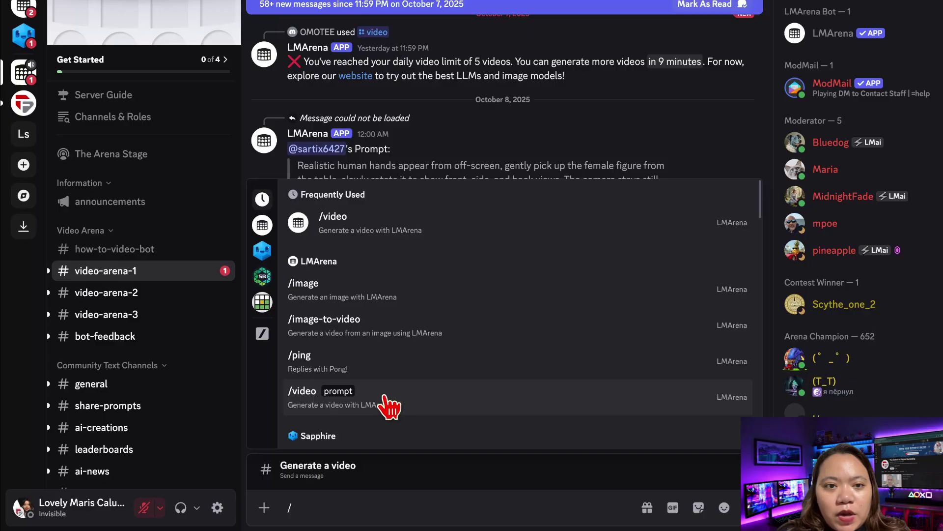
pyautogui.click(388, 405)
pyautogui.write('Cinematic realistic 3D scene of scientists walking across a frozen tundra in a snowstorm, visibility low, frost forming on goggles, snow crunching under boots, subtle camera shake from wind, cold blue lighting tones, realistic clothing physics and icy reflections.')
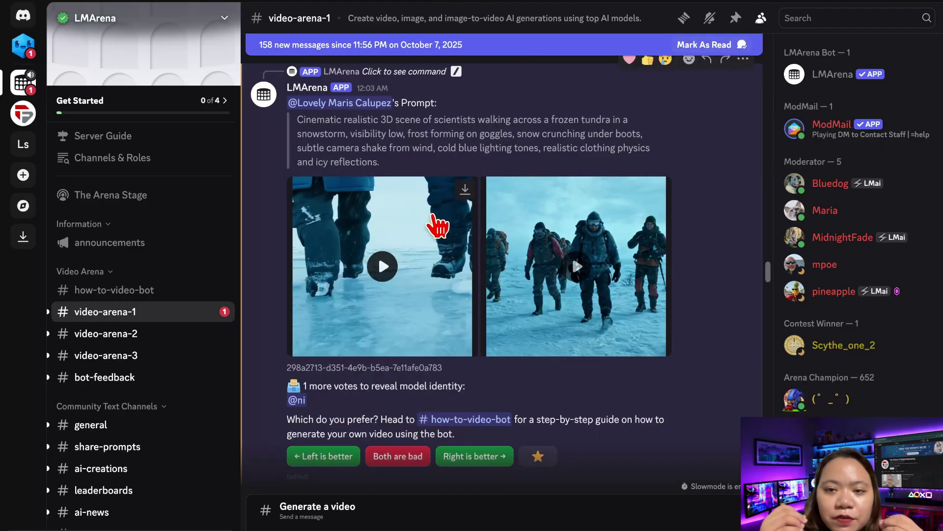
# - Watch the snow-trek video, then generate and view the neon robot cyberpunk alley videos
pyautogui.click(444, 201)
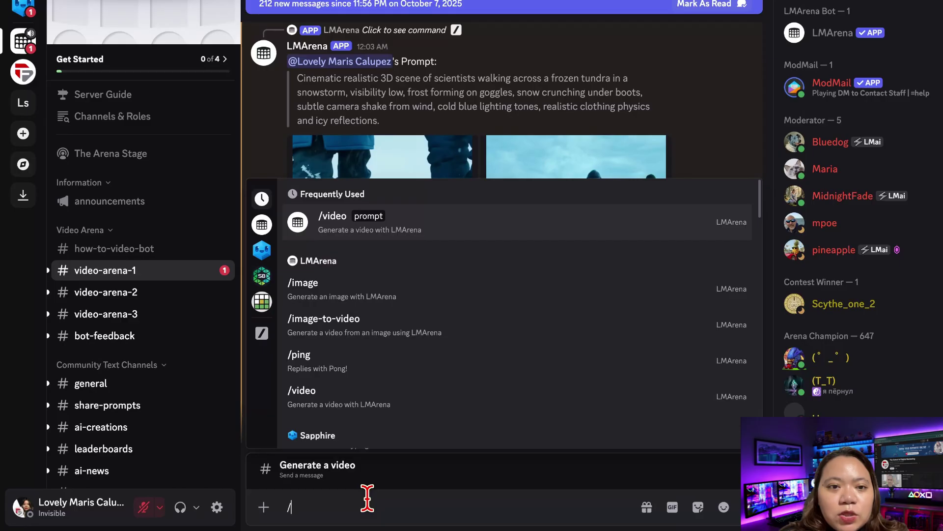
pyautogui.click(339, 399)
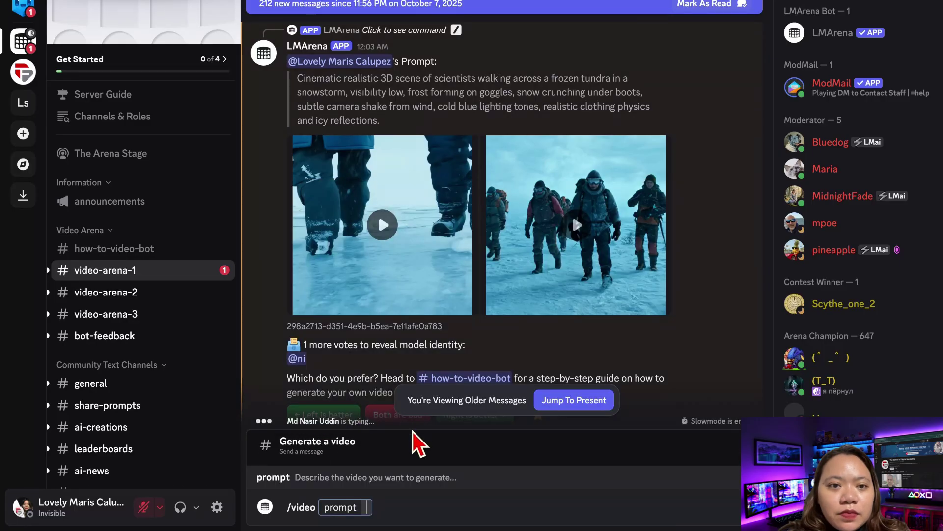
pyautogui.write('"A neon robot walking through a rainy cyberpunk alley."')
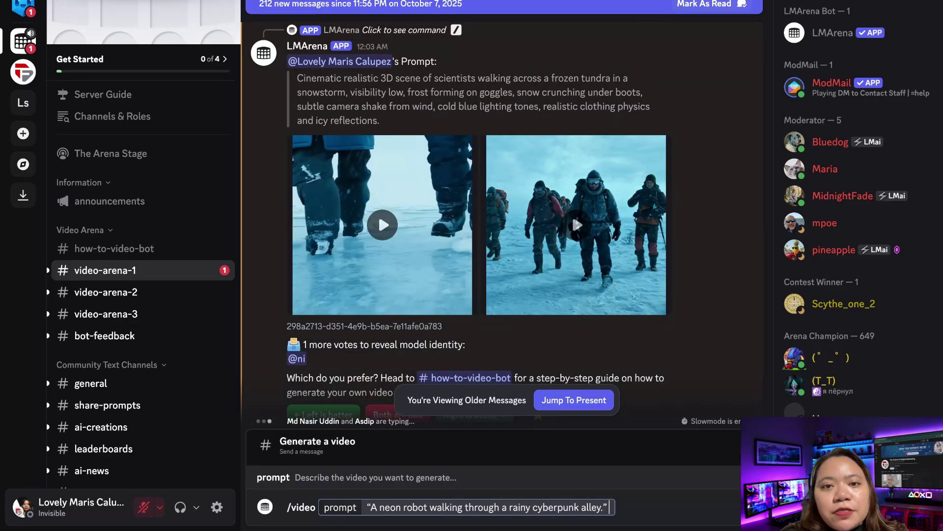
pyautogui.press('Return')
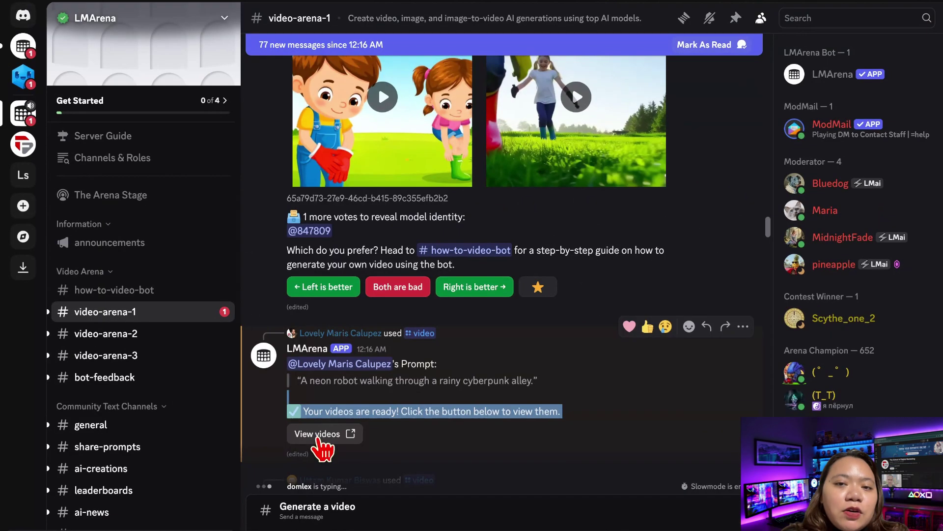
pyautogui.click(323, 432)
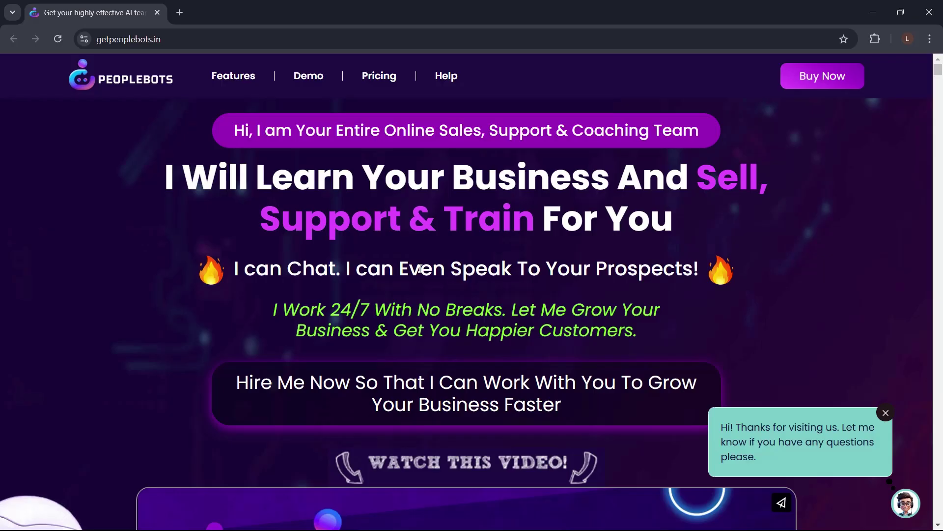
# - Scroll the getpeoplebots.in homepage down to the 'I Keep Records Of All Chats' section
pyautogui.scroll(-10, 561, 380)
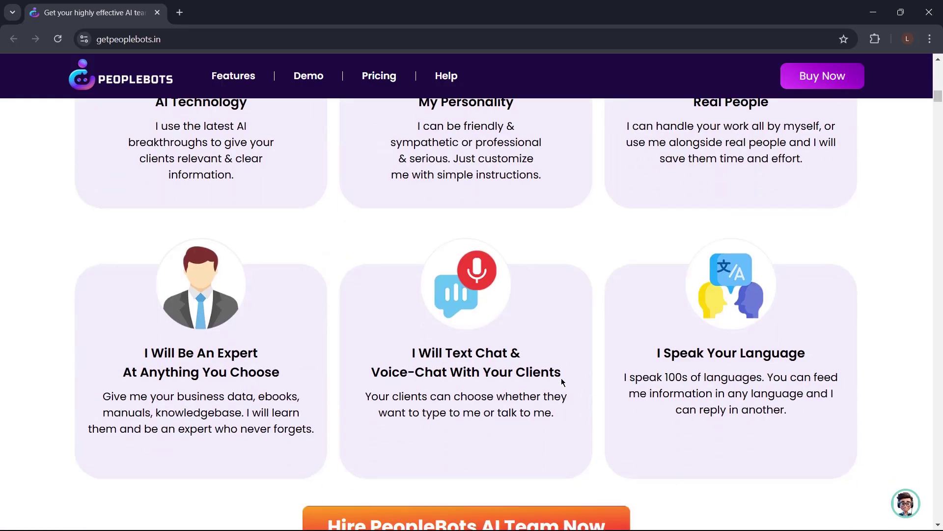
pyautogui.scroll(-10, 561, 379)
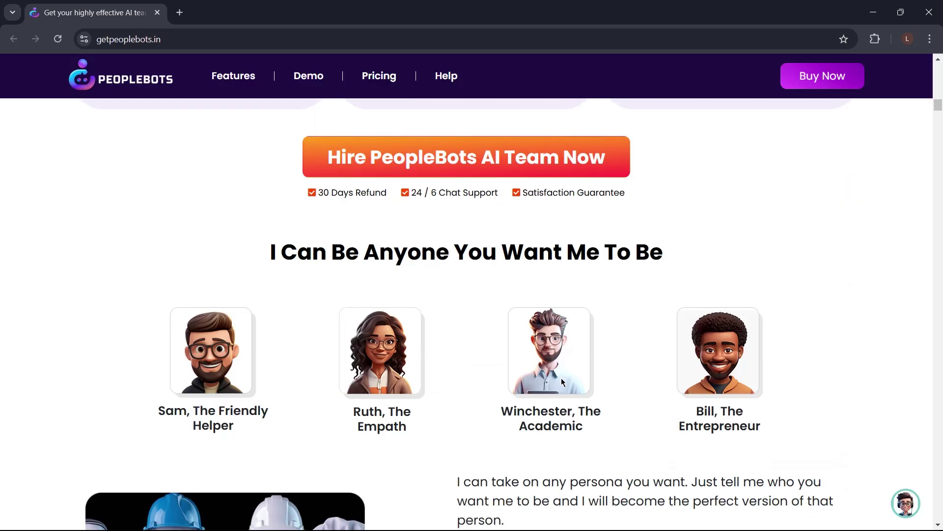
pyautogui.scroll(-8, 561, 380)
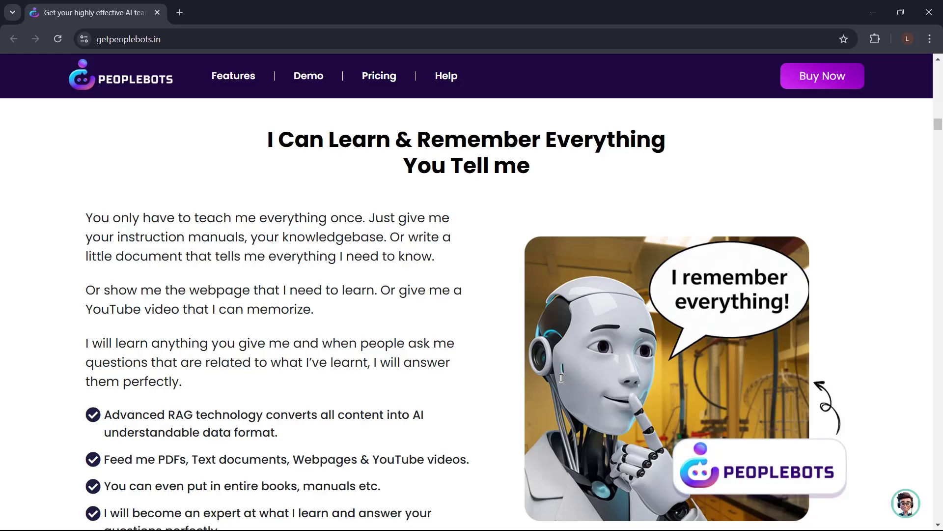
pyautogui.scroll(-8, 561, 377)
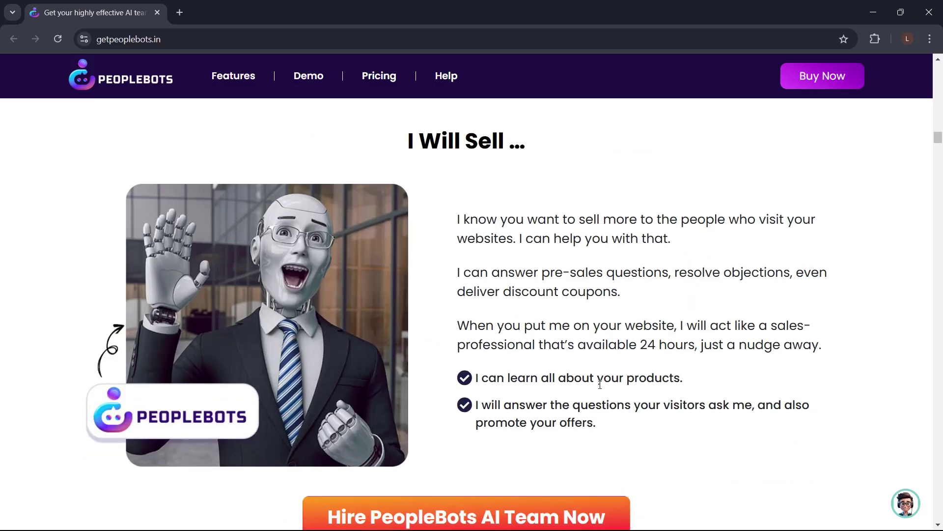
pyautogui.scroll(-9, 600, 385)
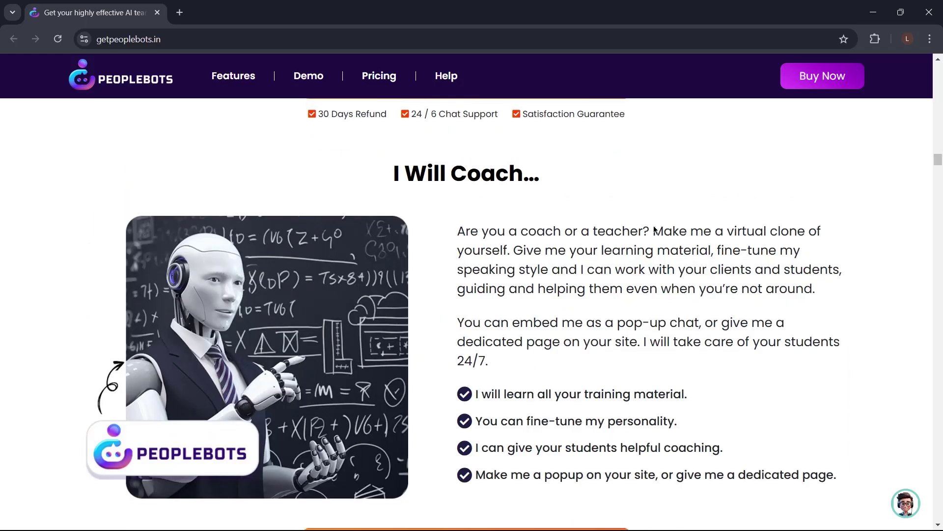
pyautogui.scroll(-10, 654, 229)
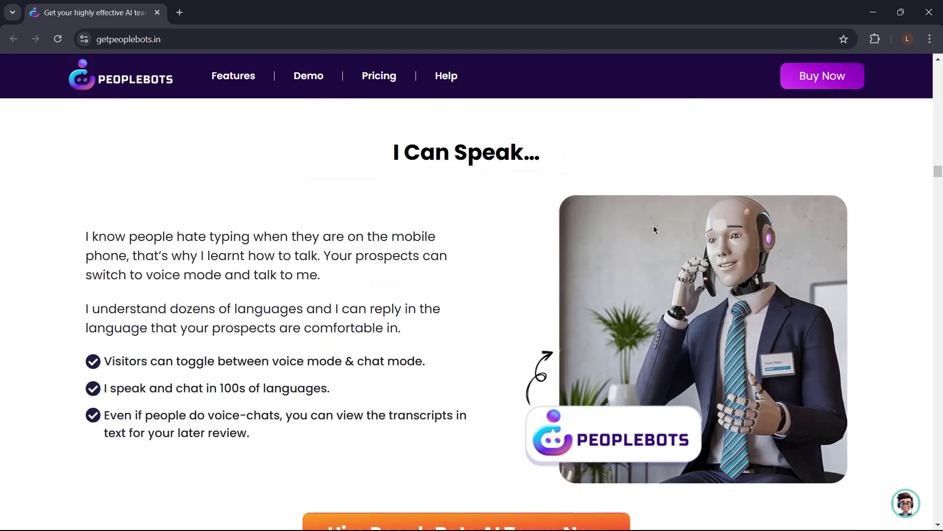
pyautogui.scroll(-20, 654, 230)
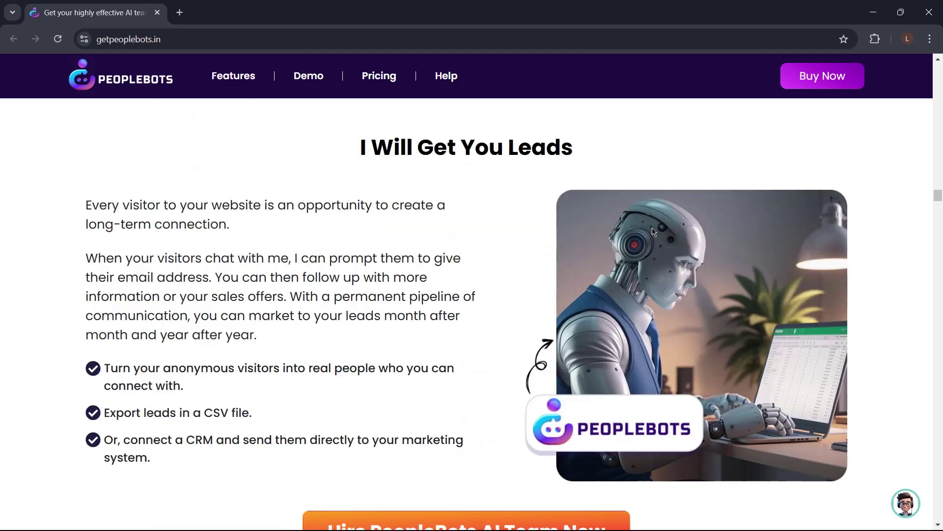
pyautogui.scroll(-10, 654, 230)
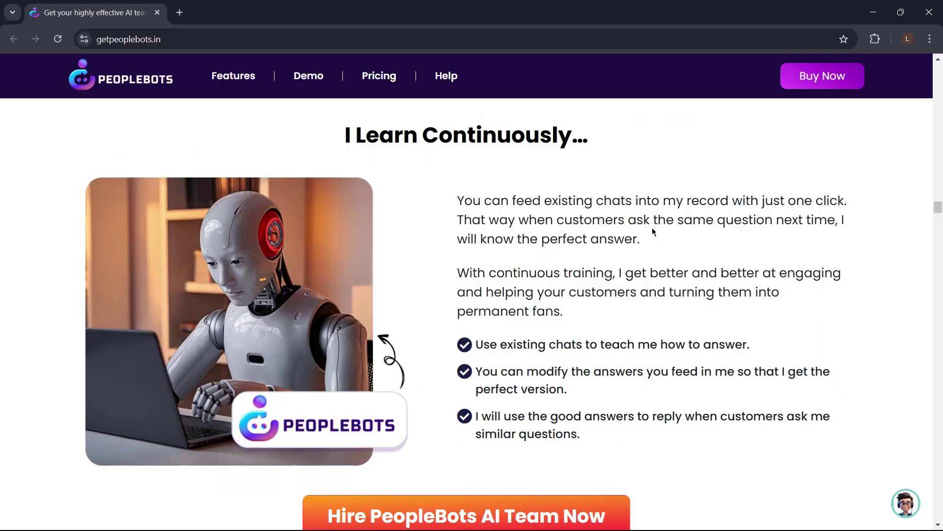
pyautogui.scroll(-10, 652, 227)
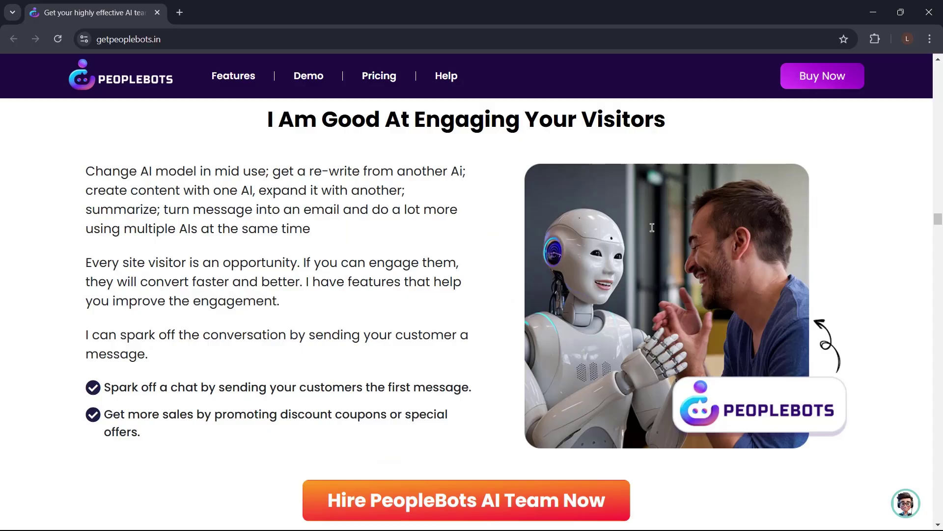
pyautogui.scroll(-8, 652, 228)
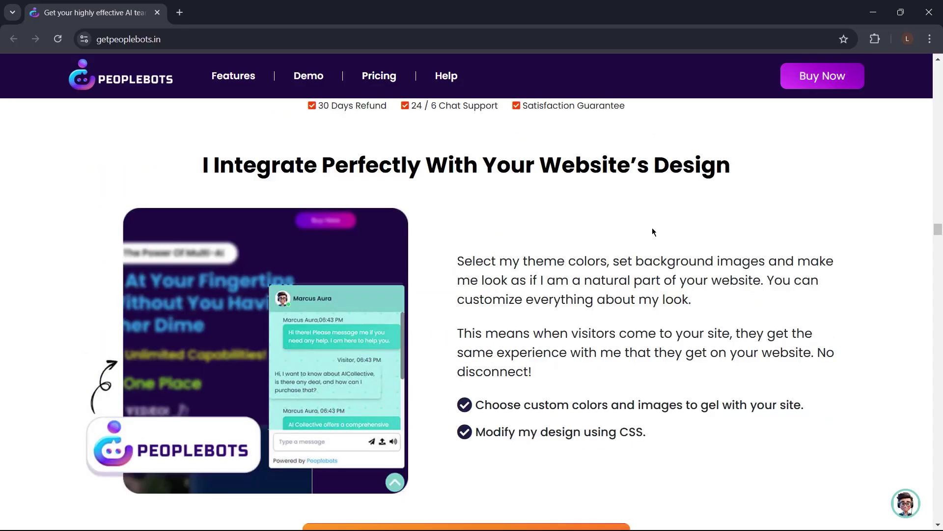
pyautogui.scroll(-9, 652, 228)
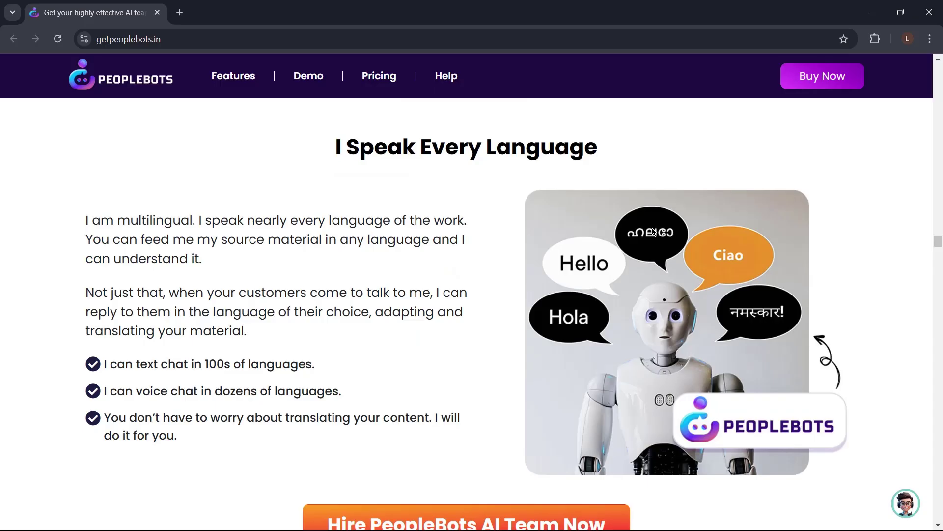
pyautogui.scroll(-8, 653, 231)
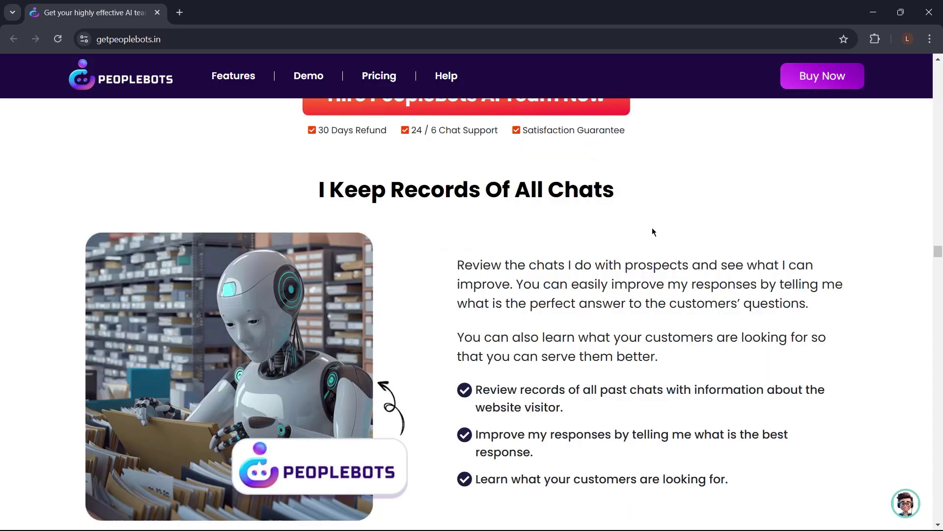
pyautogui.scroll(-1, 653, 231)
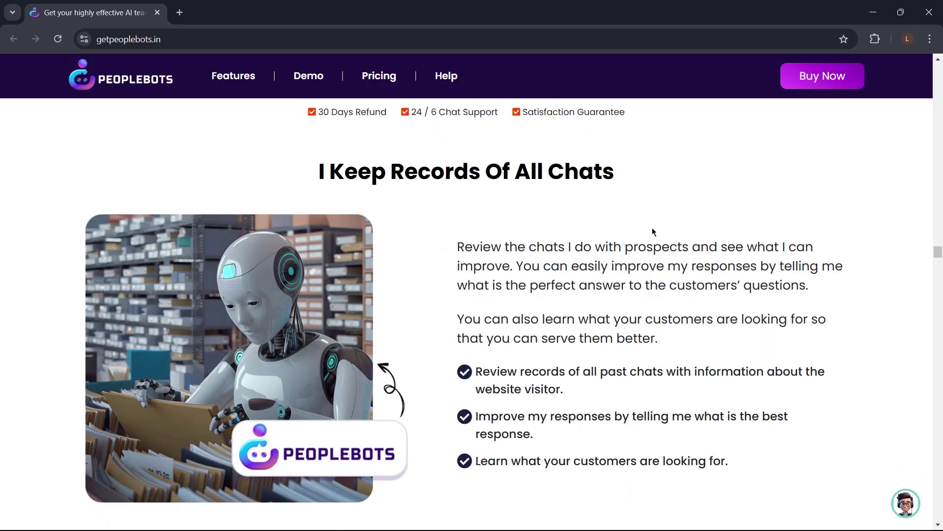
# - Scroll through the AI team, no-API-keys and integration sections, then select the getpeoplebots.in address
pyautogui.scroll(-8, 653, 231)
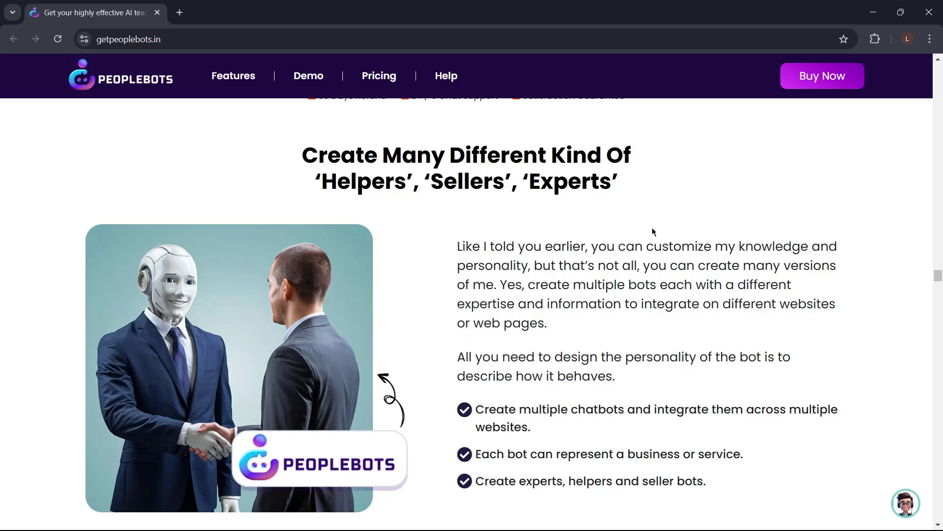
pyautogui.scroll(-5, 653, 231)
pyautogui.scroll(-5, 651, 232)
pyautogui.scroll(-10, 651, 231)
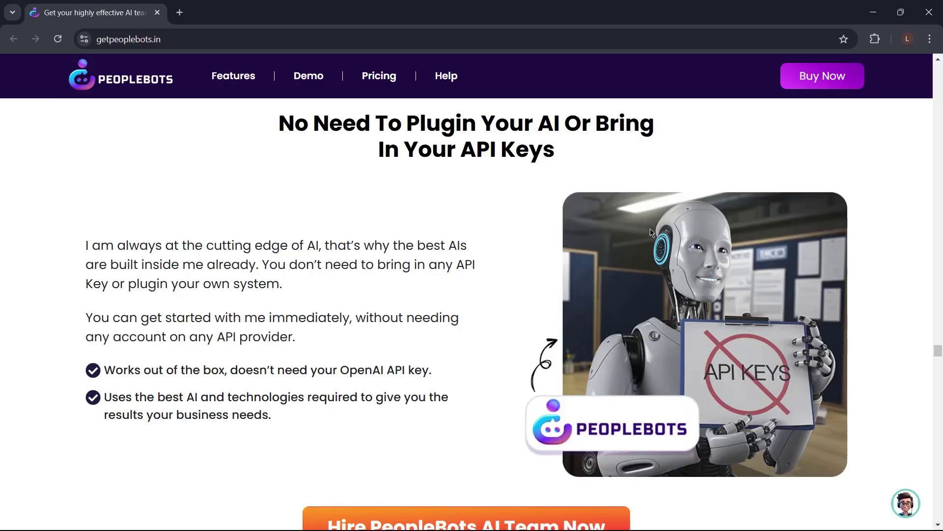
pyautogui.scroll(-8, 651, 232)
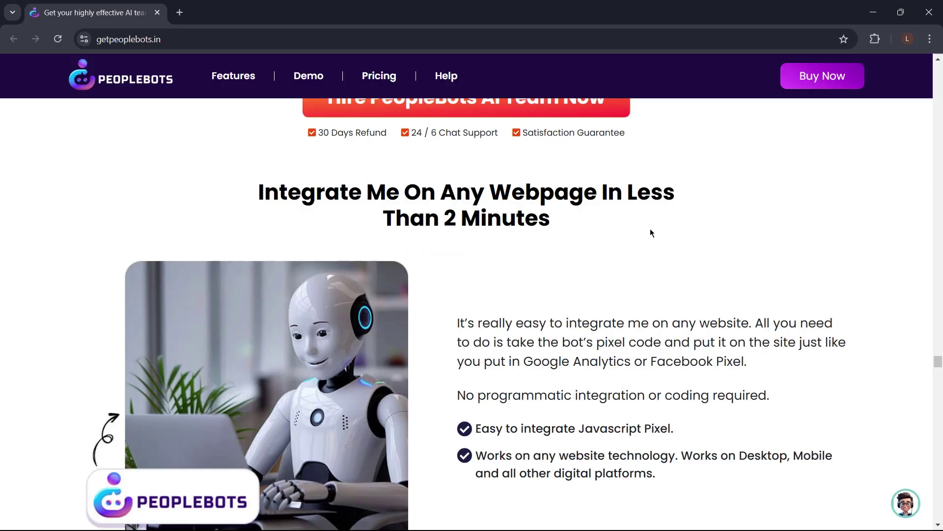
pyautogui.scroll(-15, 902, 417)
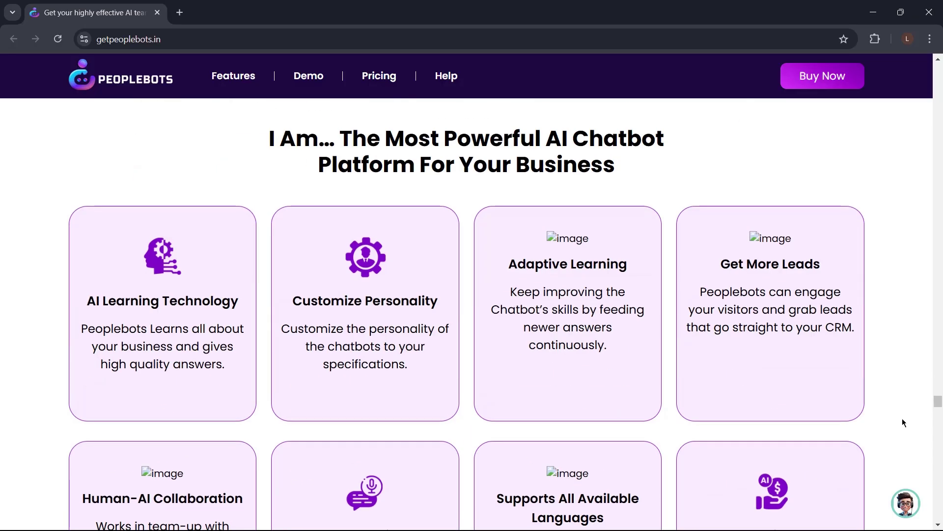
pyautogui.scroll(-7, 877, 434)
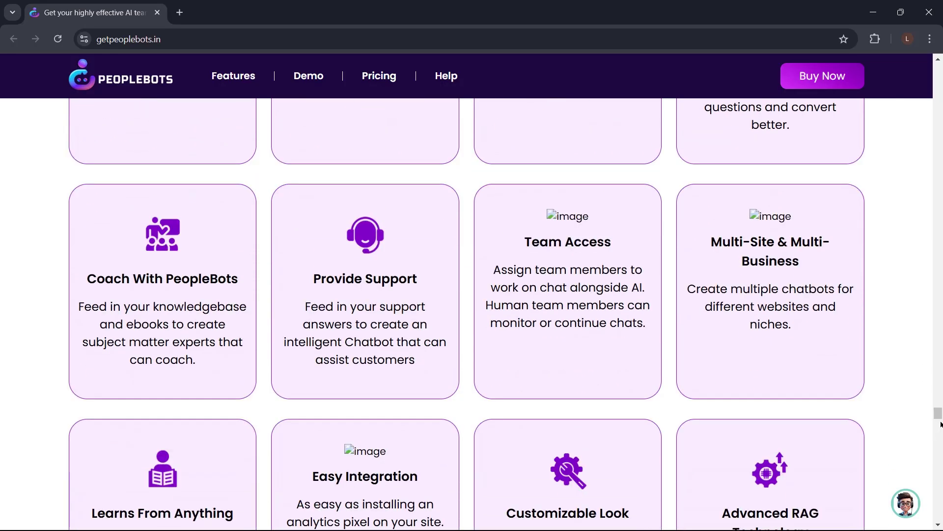
pyautogui.scroll(-4, 877, 434)
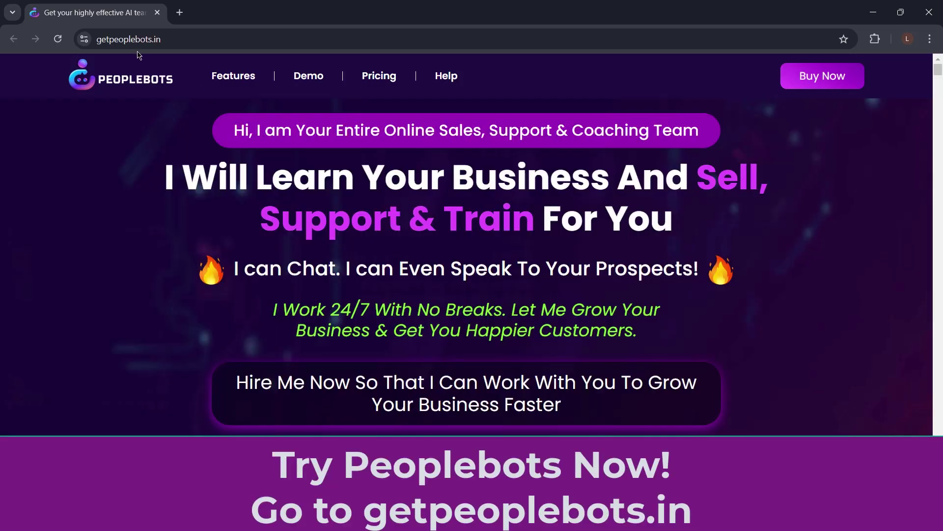
pyautogui.click(194, 35)
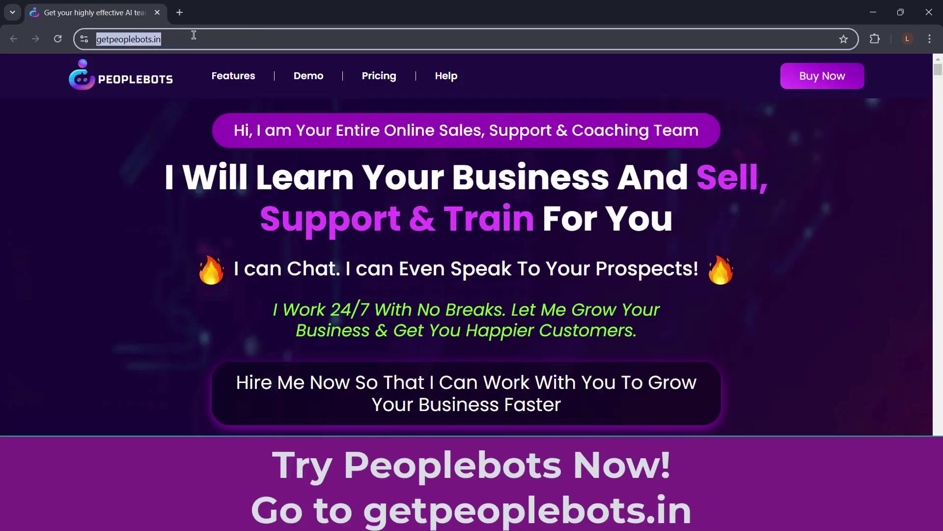